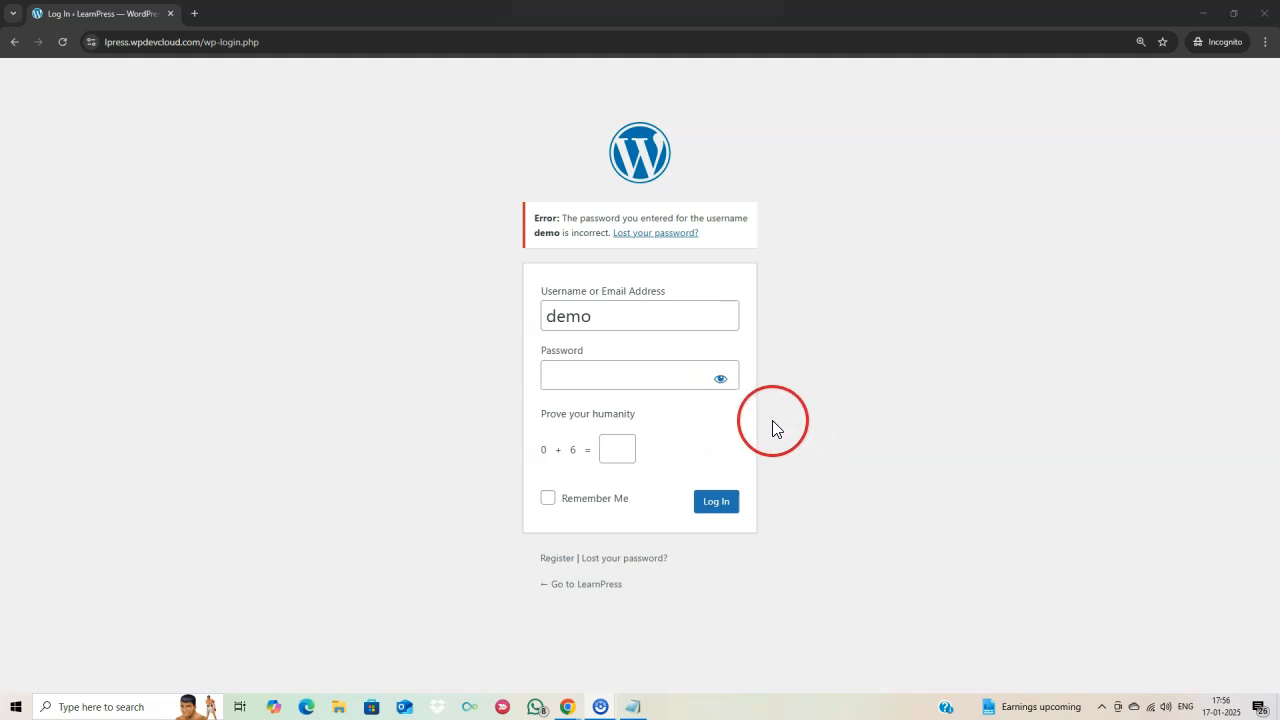
- Check the username and password fields of the login form, with password visibility turned on
click(719, 384)
click(658, 383)
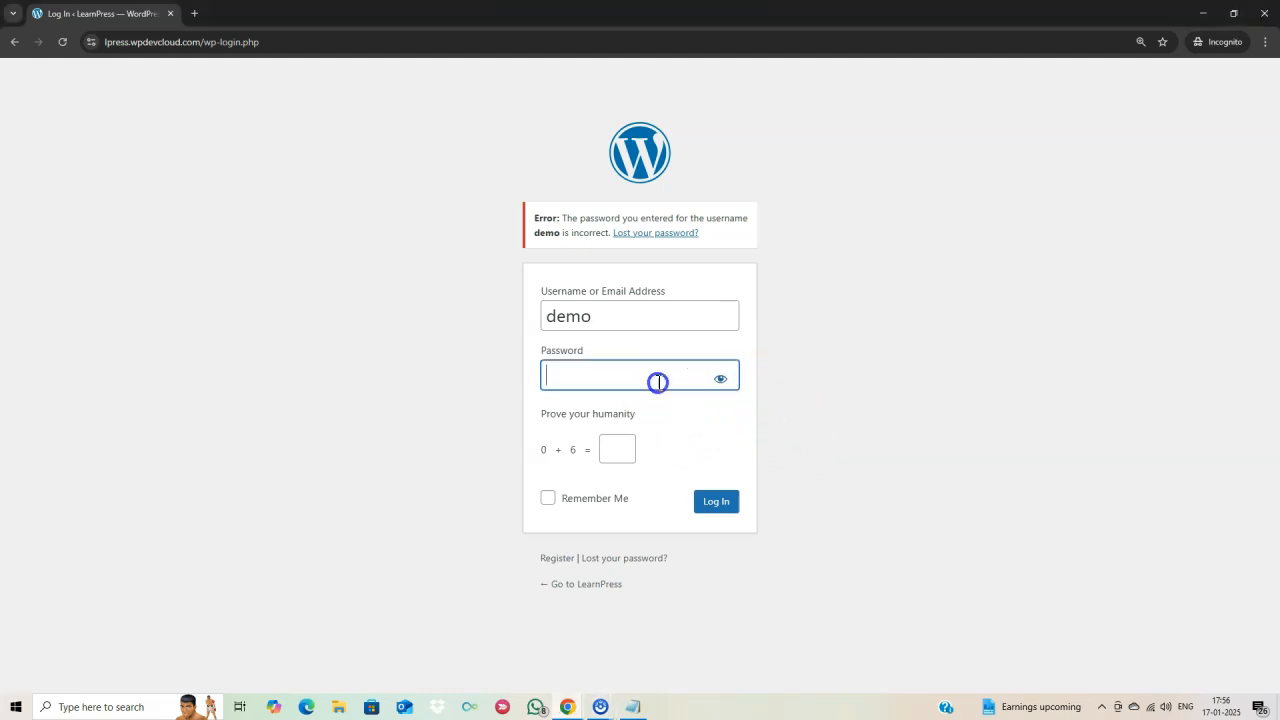
click(721, 384)
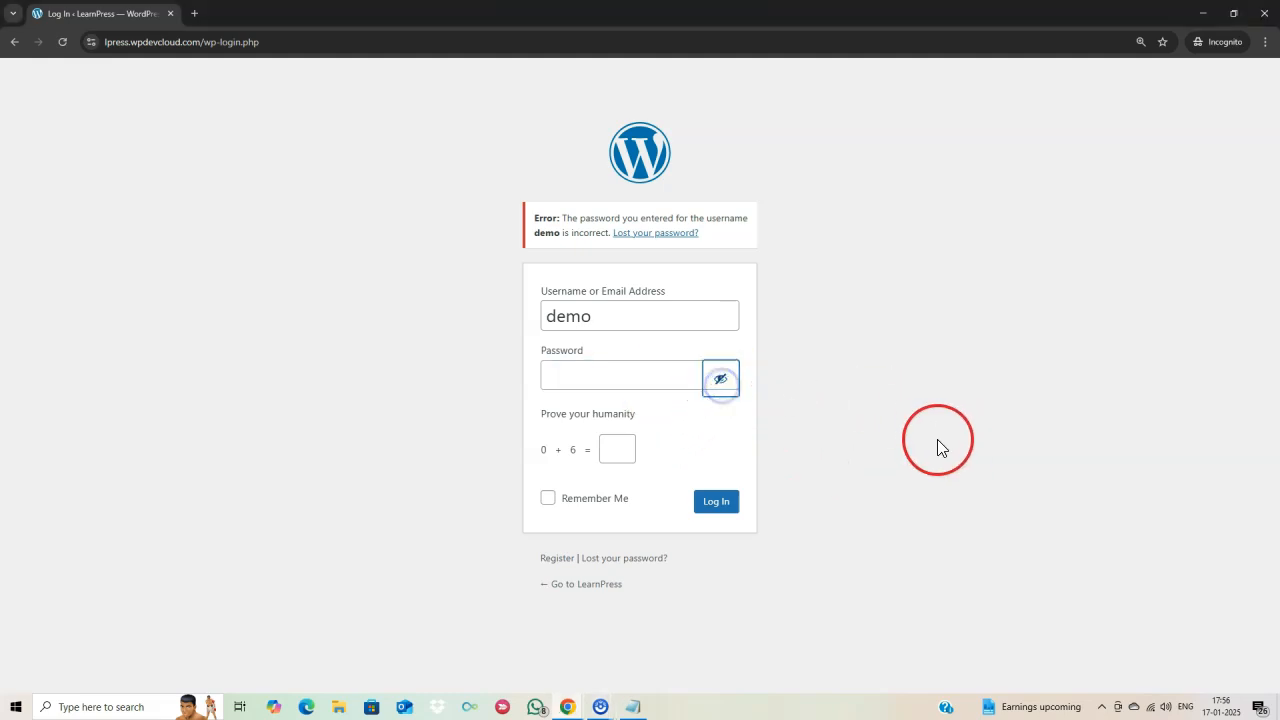
click(903, 455)
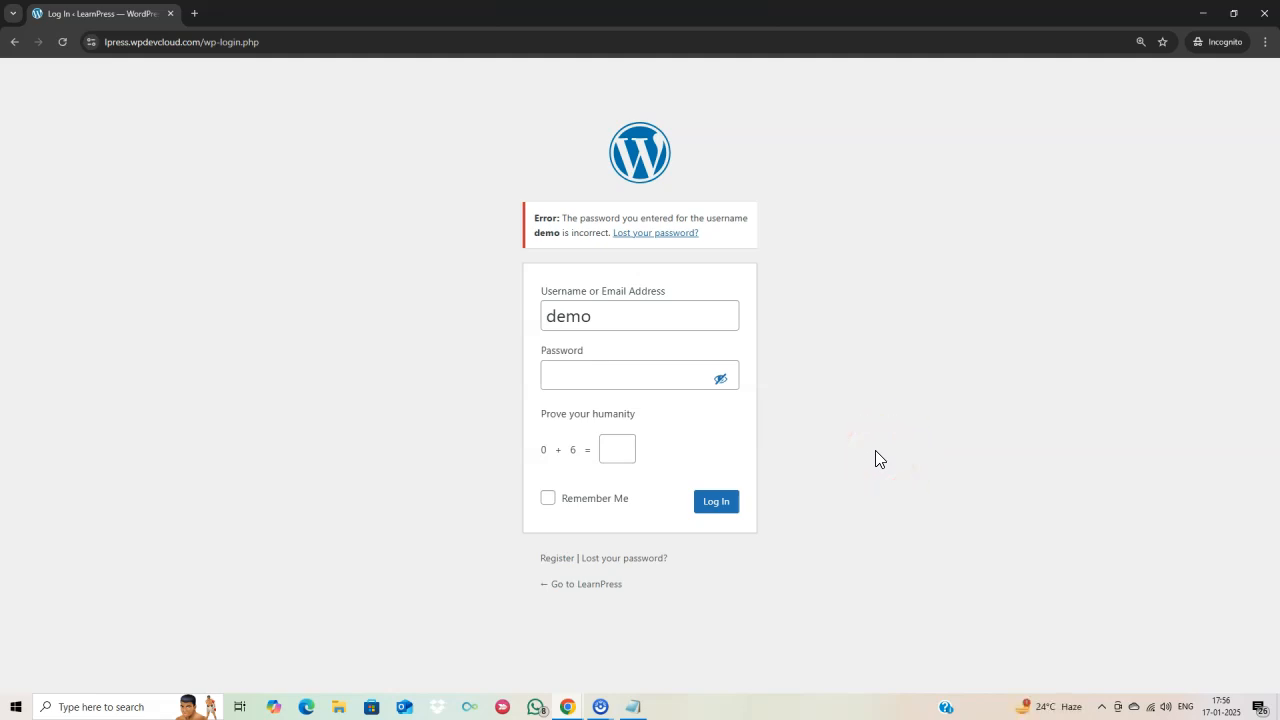
double_click(596, 314)
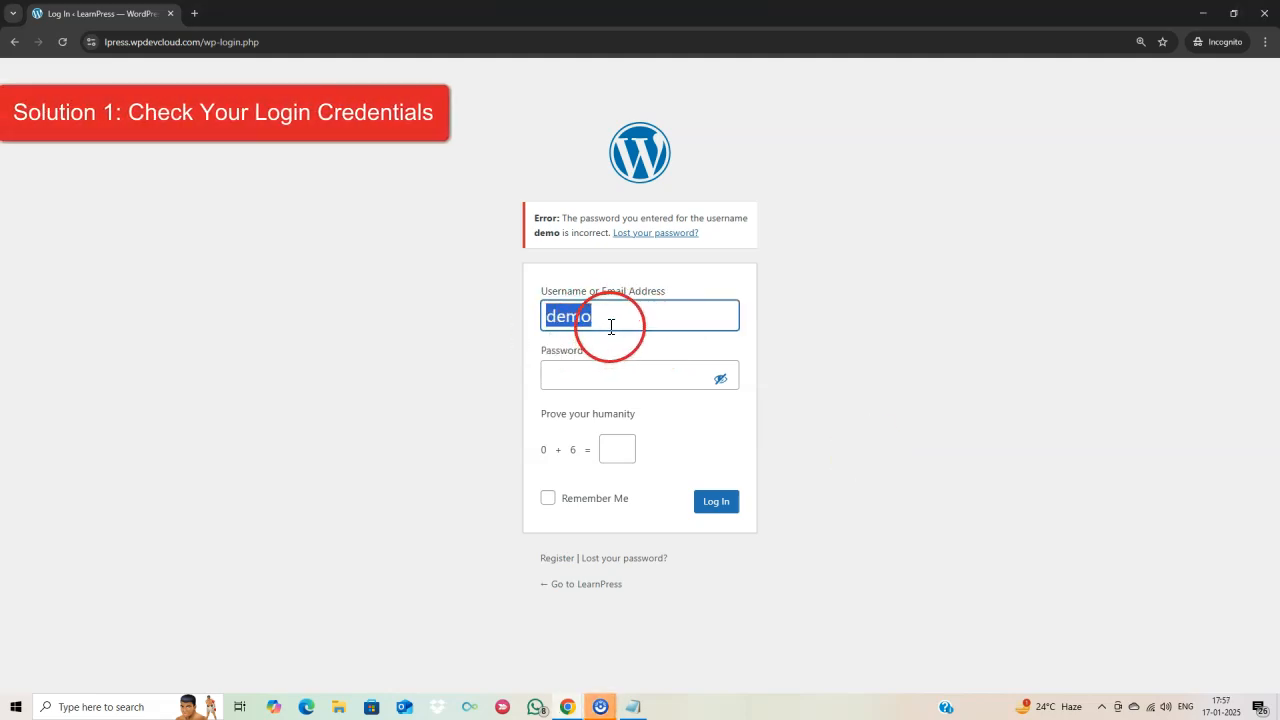
click(608, 323)
double_click(617, 323)
click(594, 373)
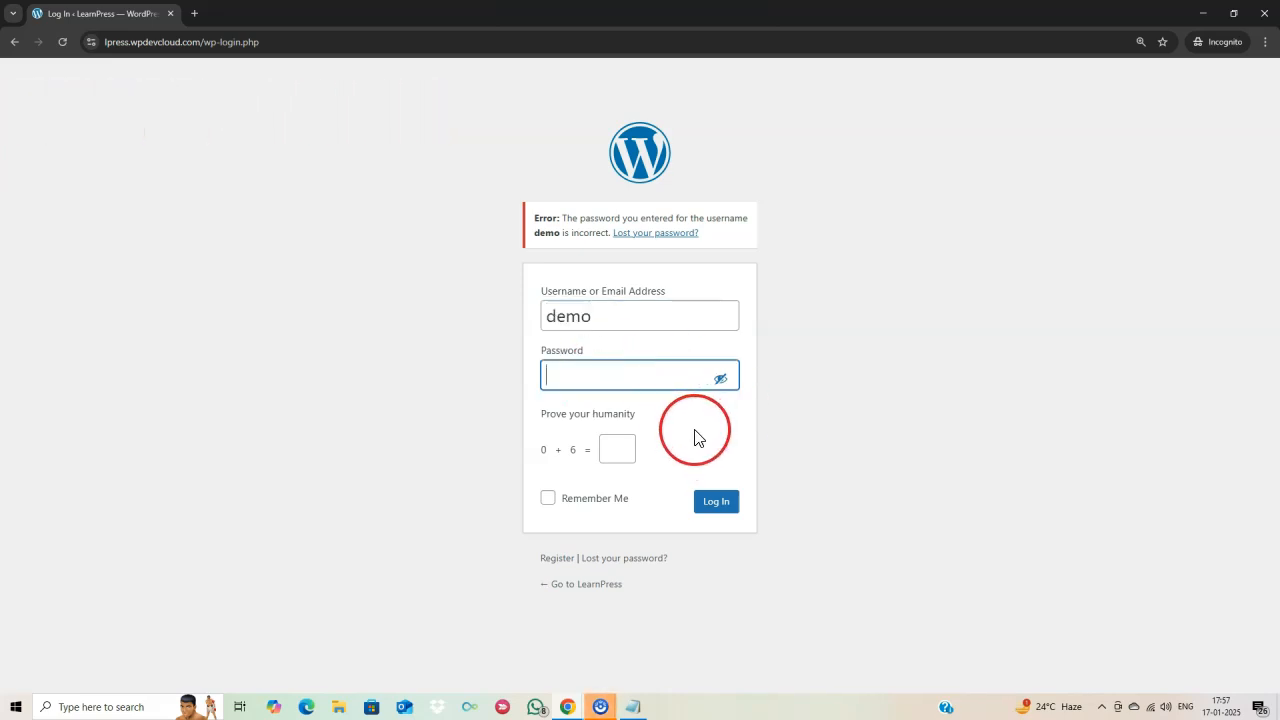
- Request a new password through the lost-password form, entering the account's email address
click(621, 560)
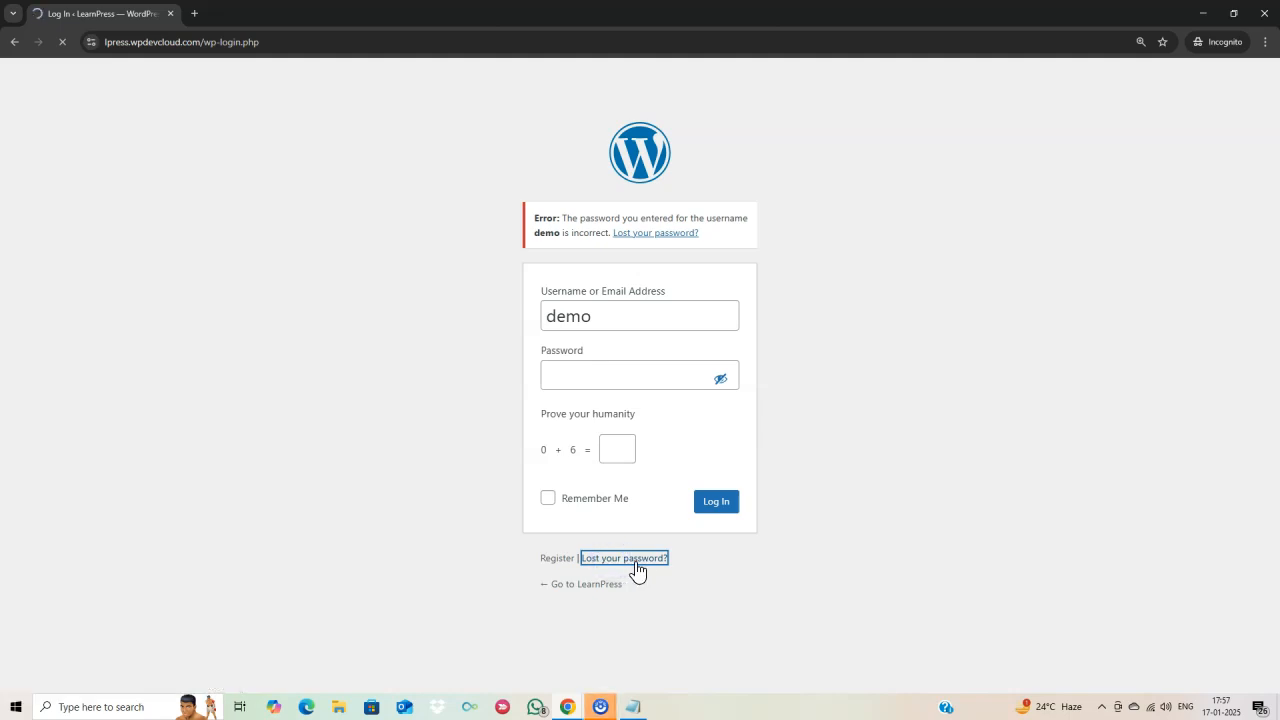
click(643, 567)
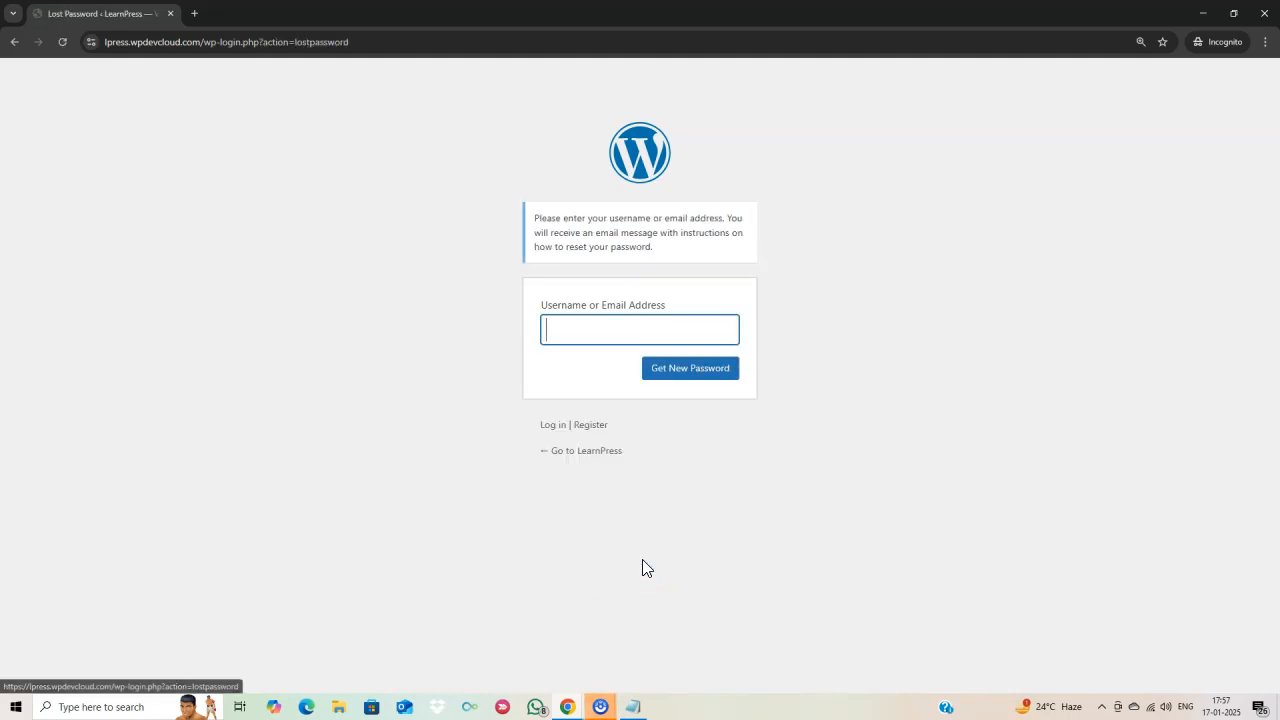
click(586, 336)
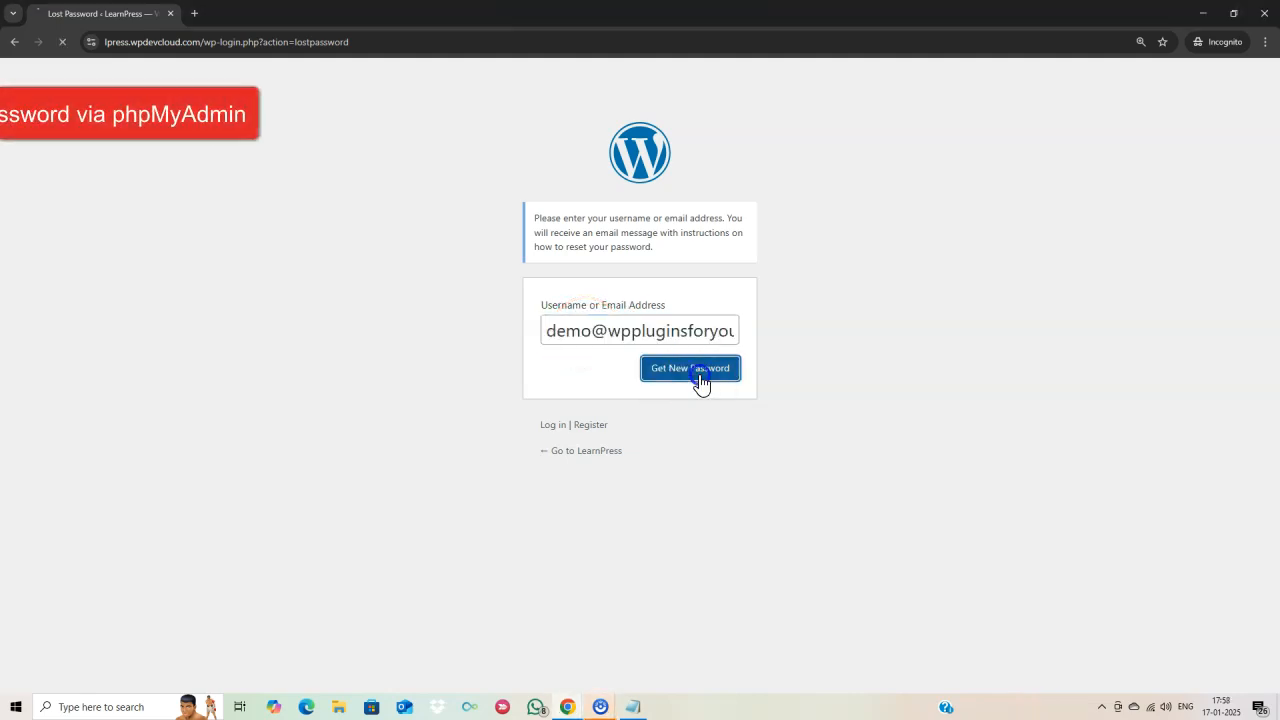
click(712, 385)
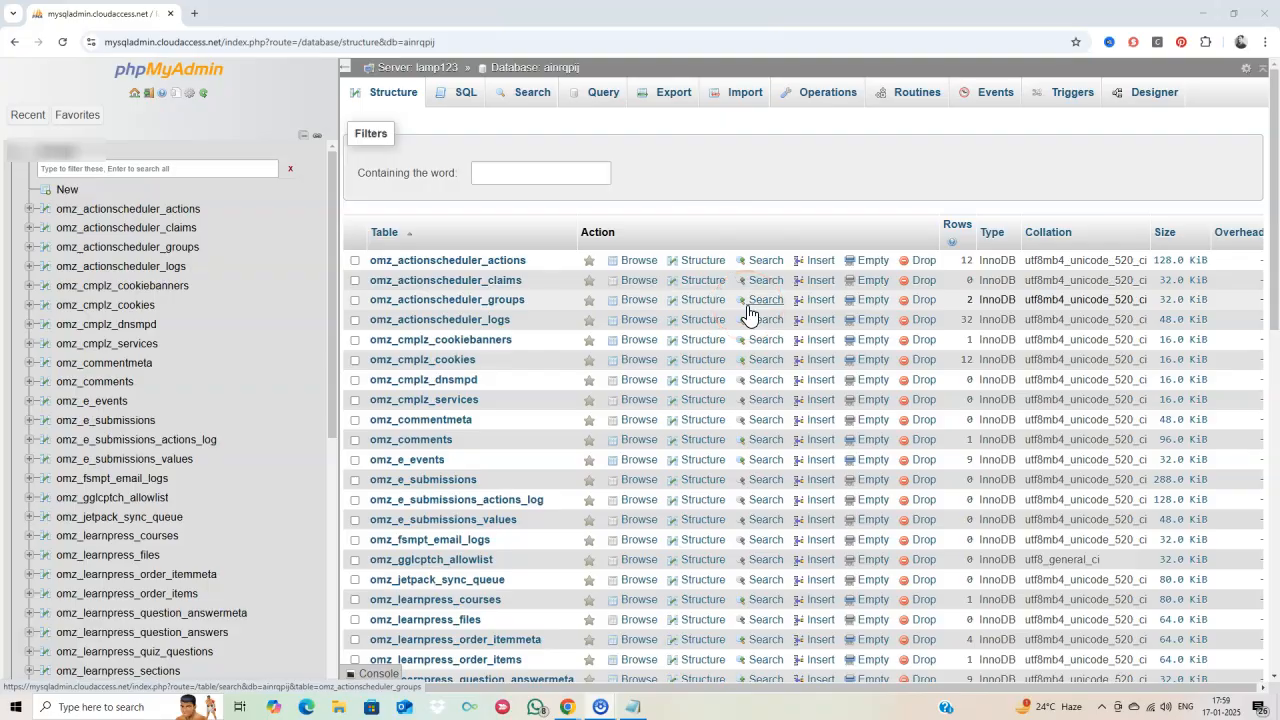
- Open the demo user's record in the omz_users table for editing
scroll(157, 429, down, 5)
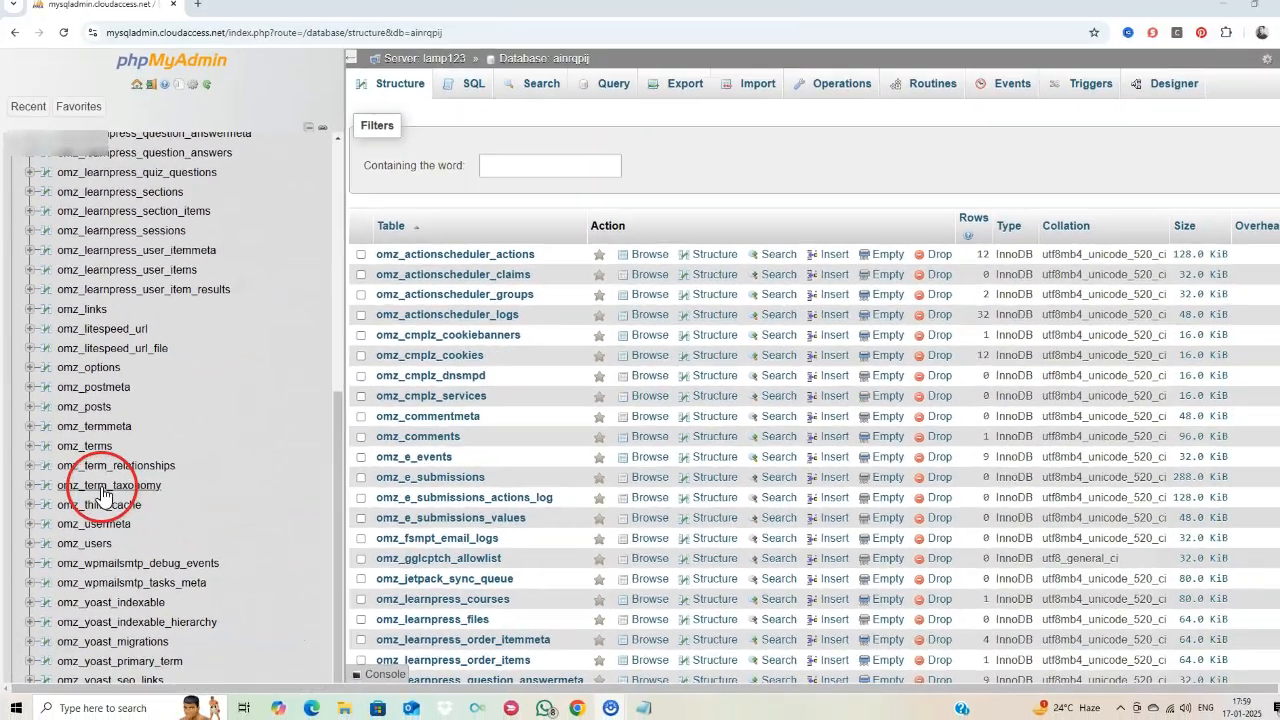
click(86, 545)
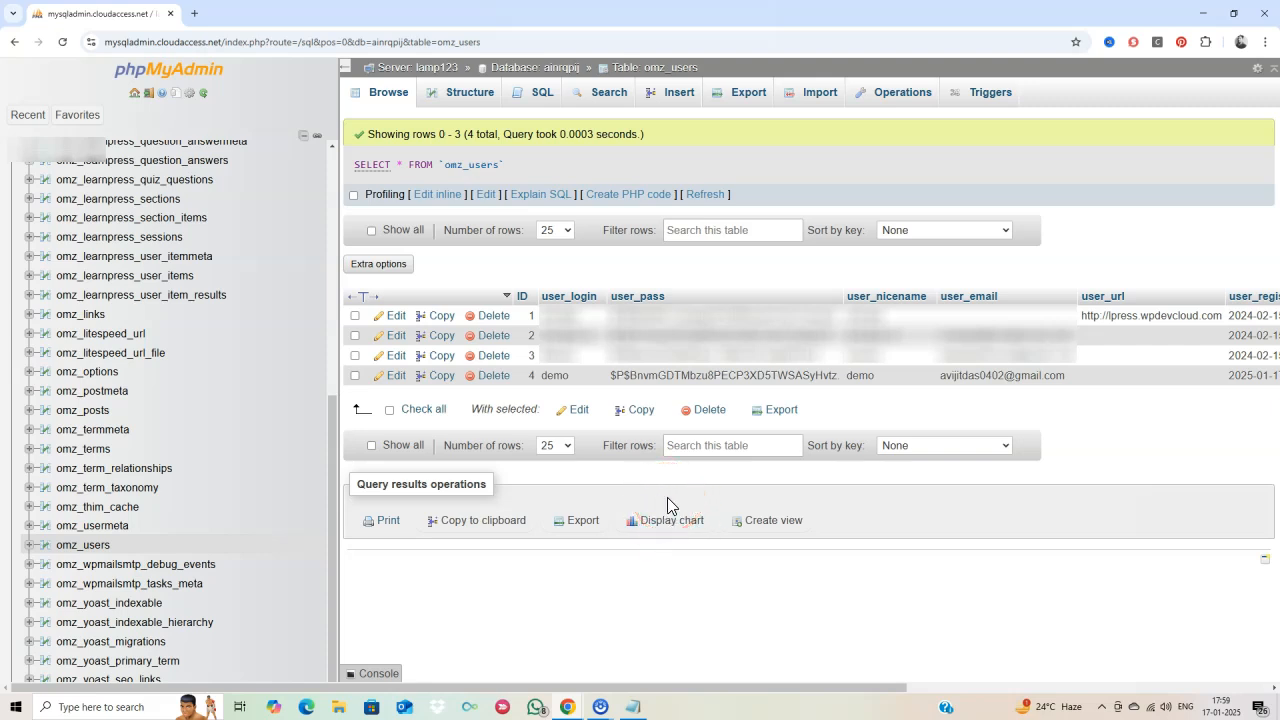
click(396, 376)
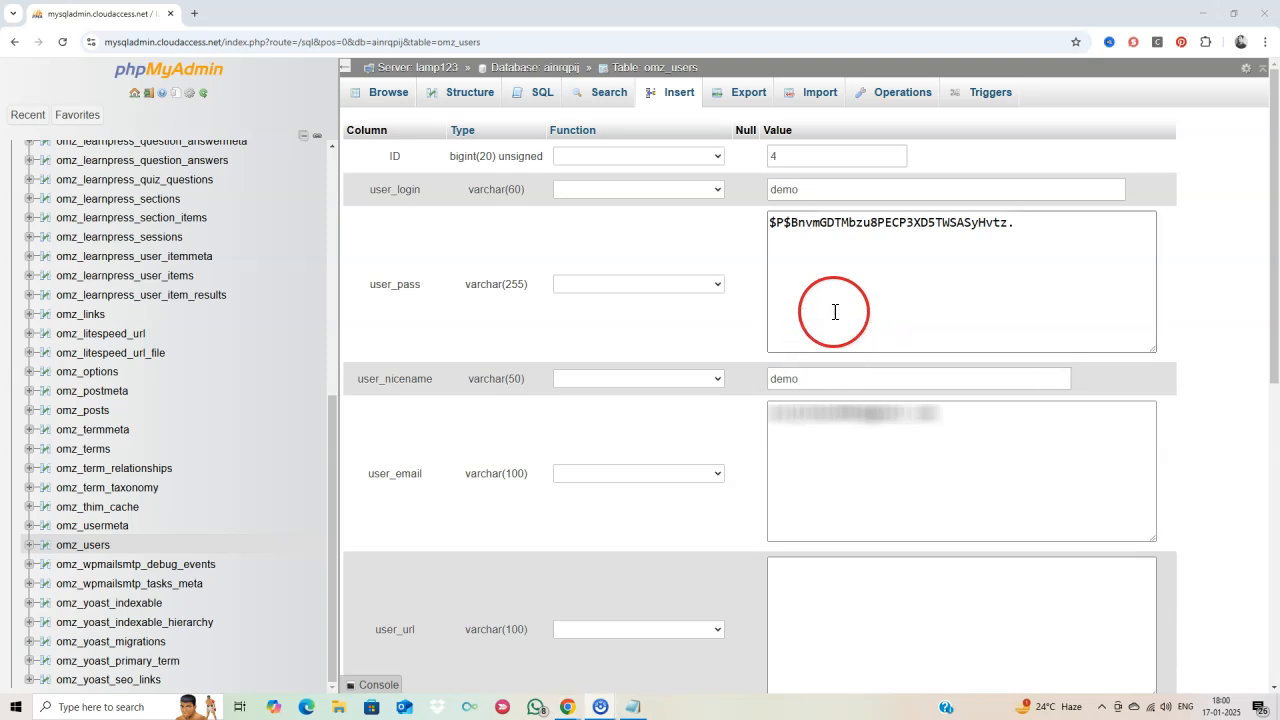
- Set the function of the user_pass column to MD5
click(367, 288)
drag(367, 288, 416, 287)
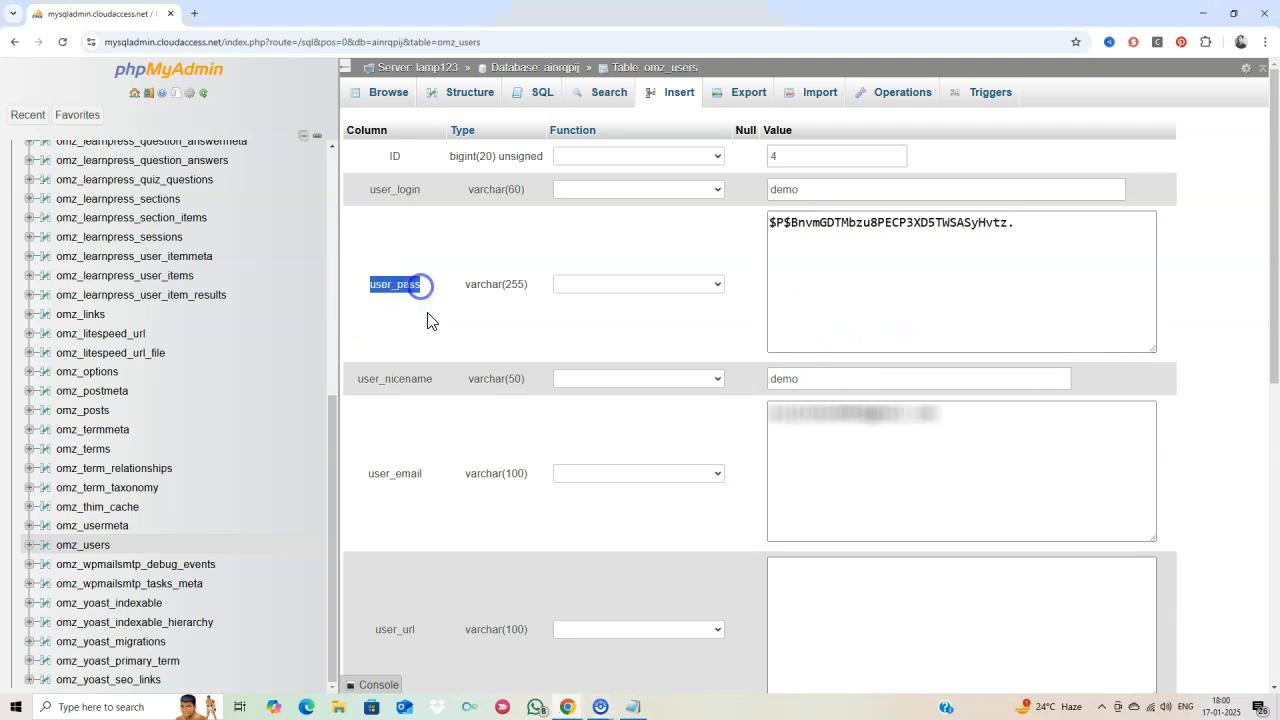
click(849, 290)
click(665, 285)
scroll(610, 450, down, 5)
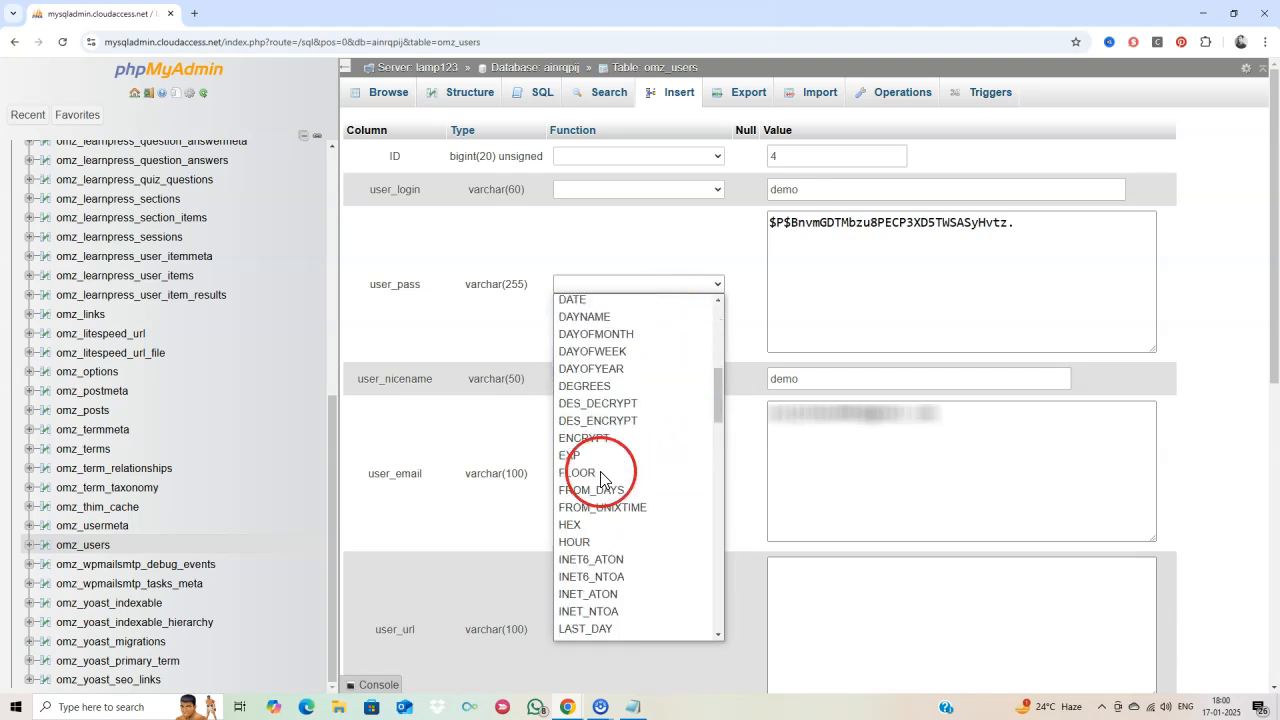
scroll(600, 400, down, 3)
scroll(597, 440, down, 5)
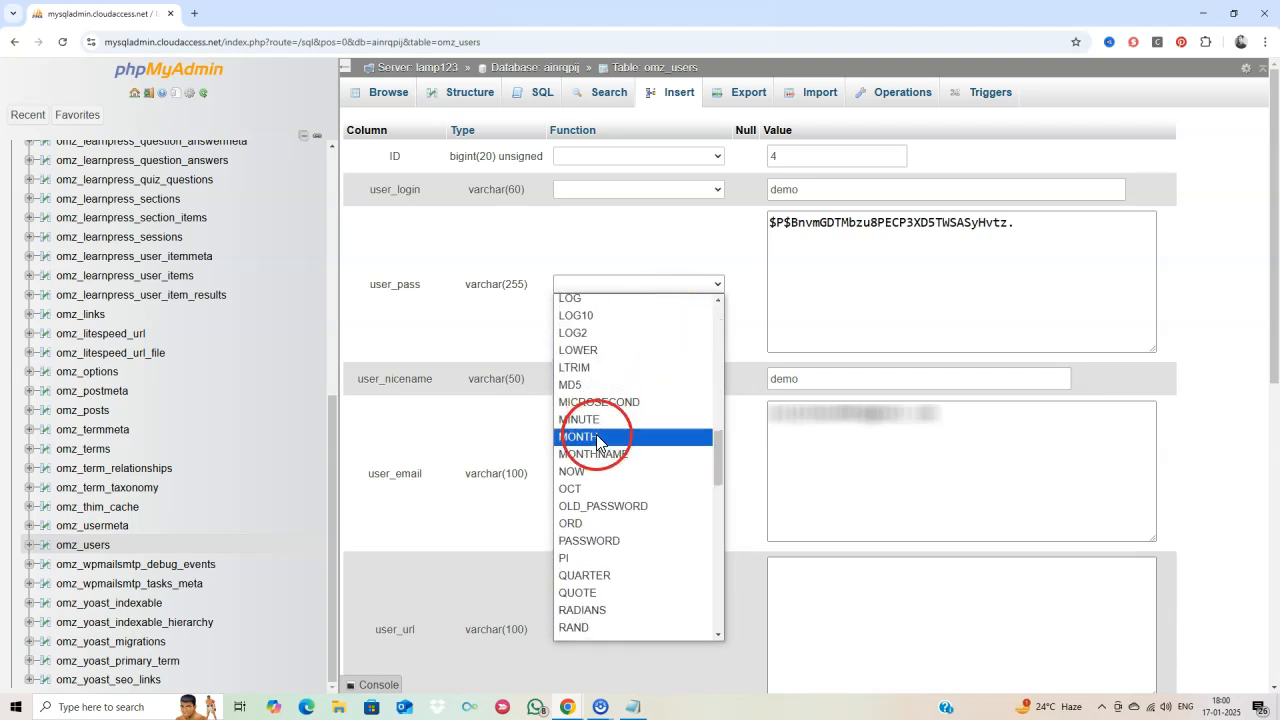
click(580, 386)
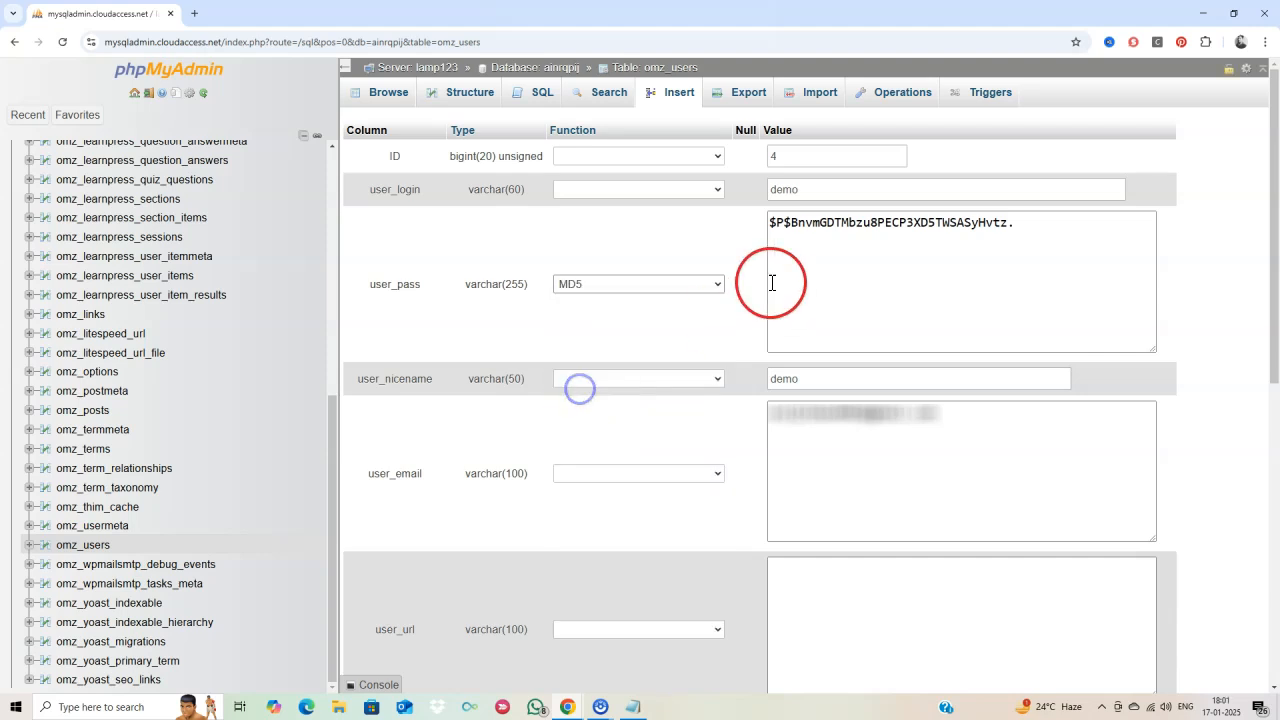
- Replace the user_pass value with a new account password and save the edited user record
triple_click(946, 240)
key(BackSpace)
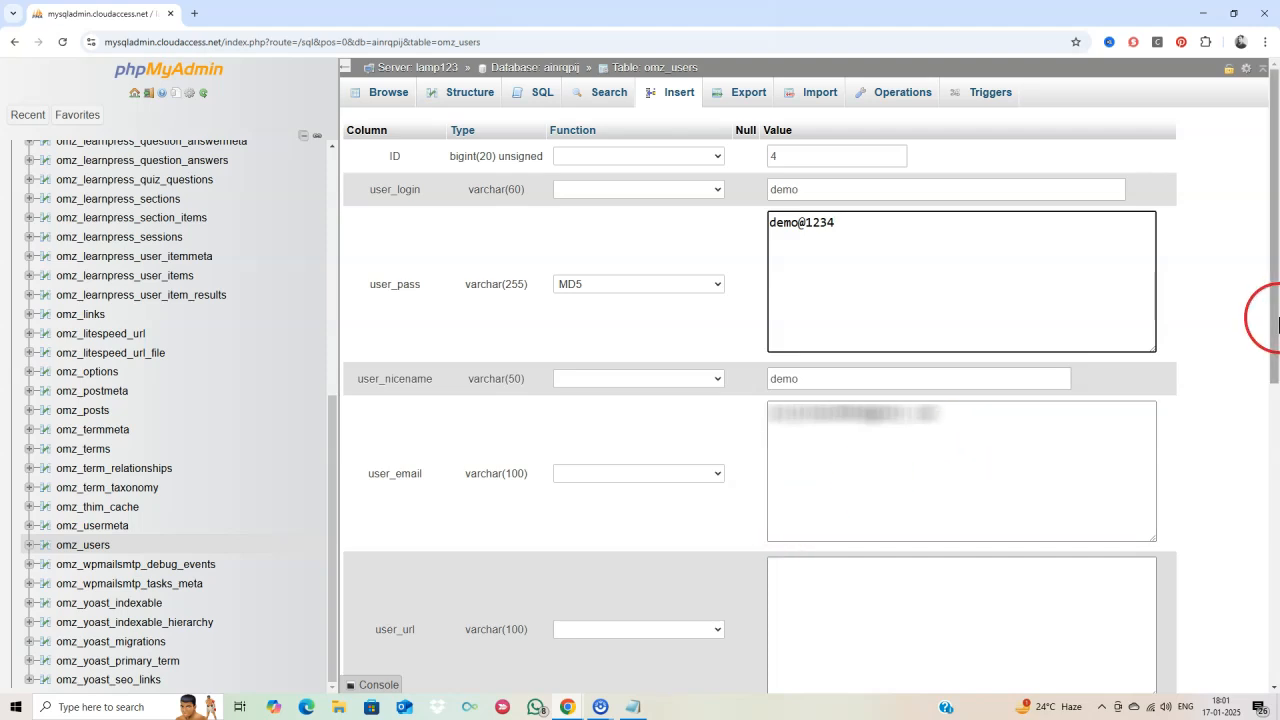
drag(1275, 366, 1274, 650)
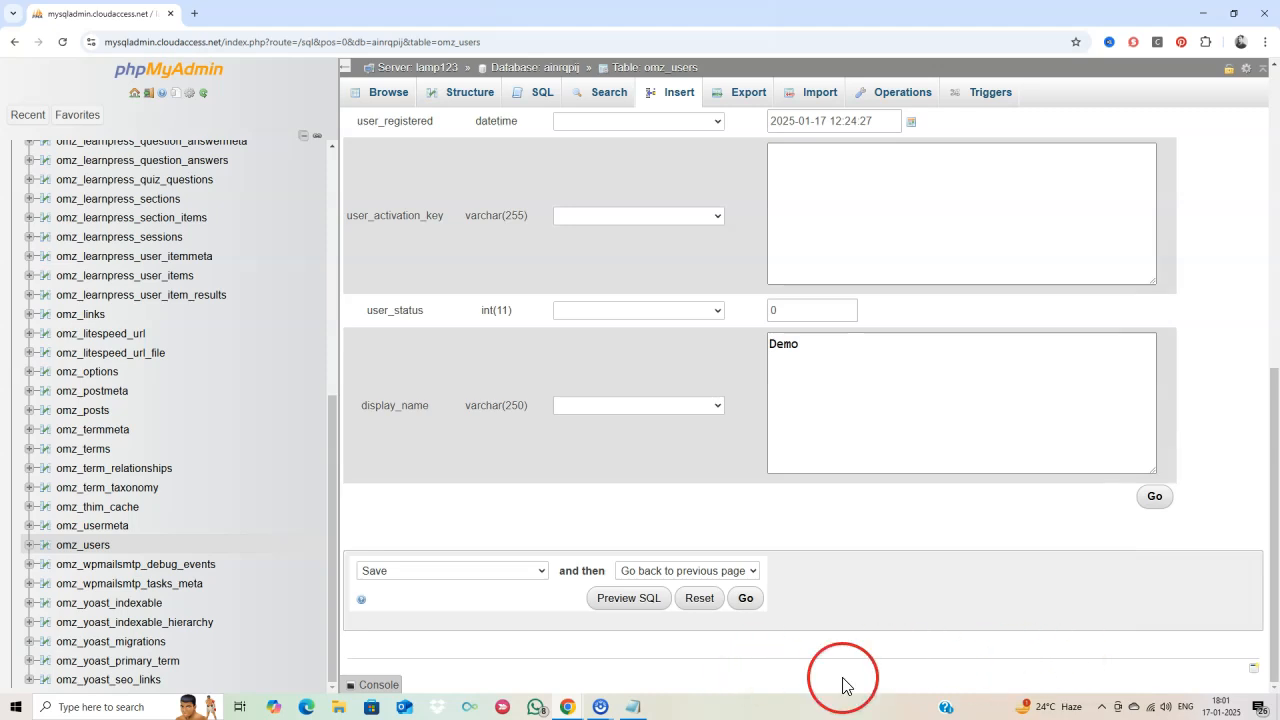
click(746, 598)
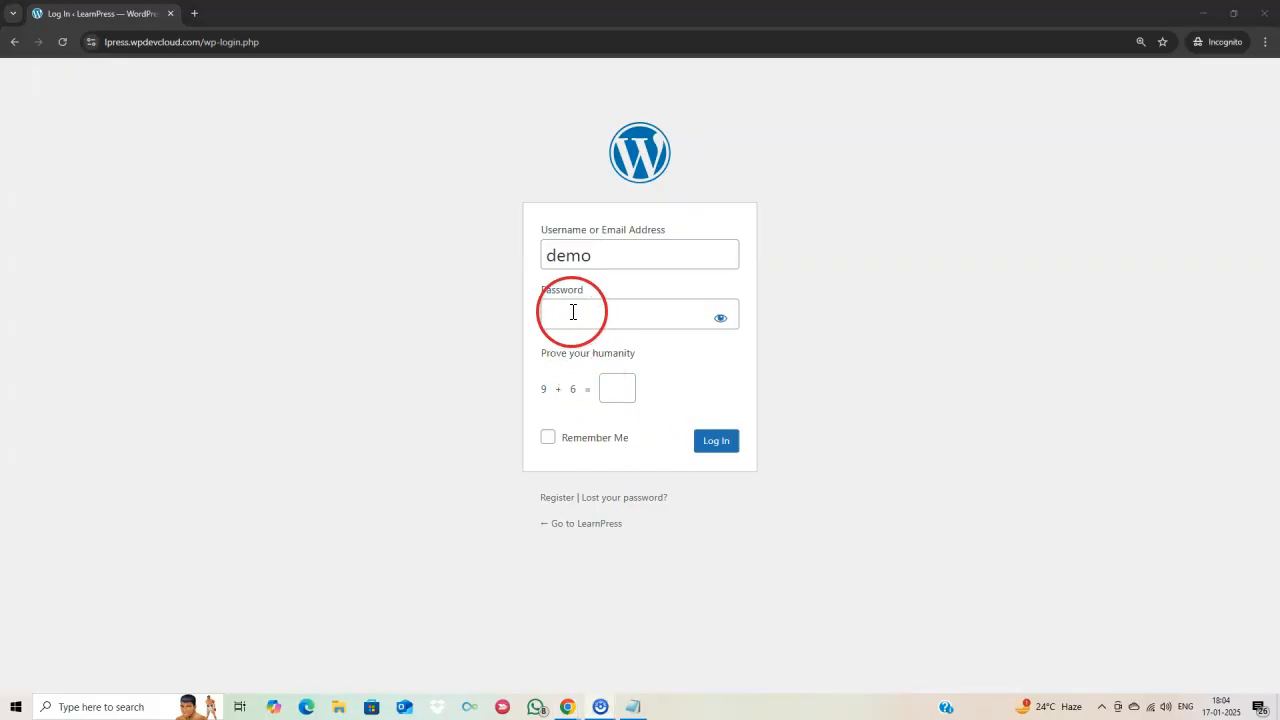
- Log in to WordPress as demo, entering the new account password and answering the humanity check with 15
click(572, 314)
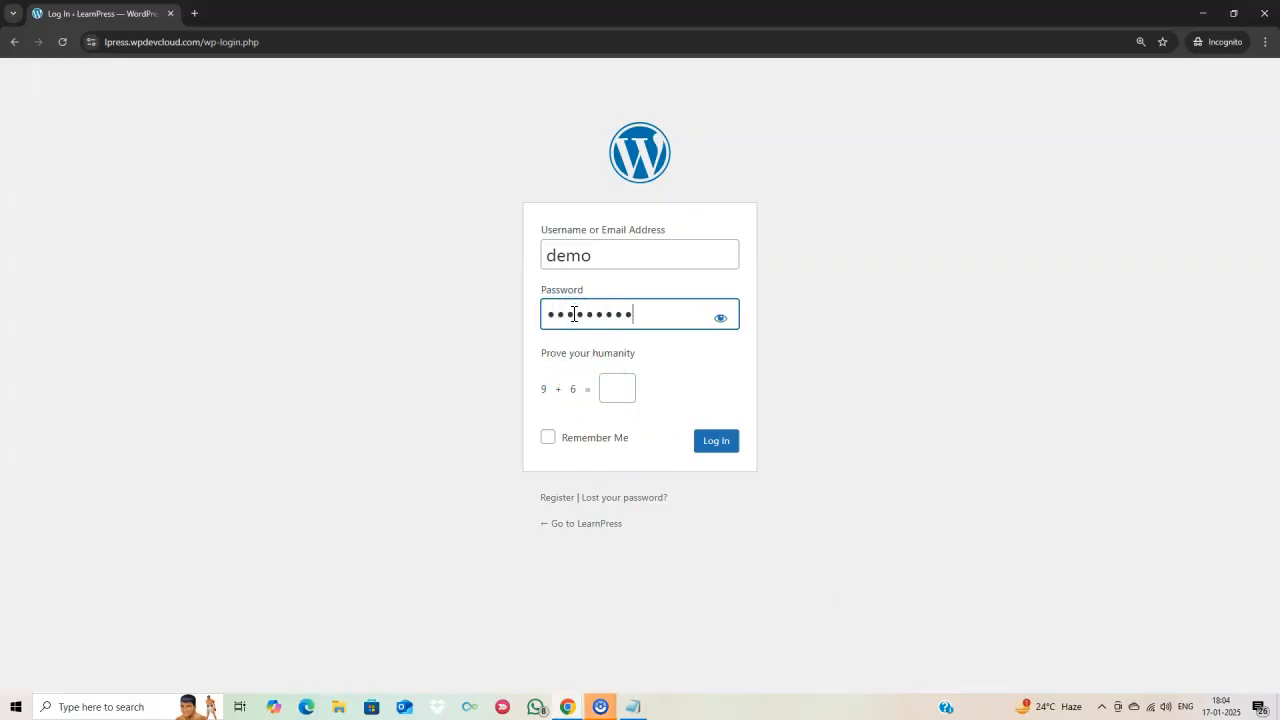
click(720, 318)
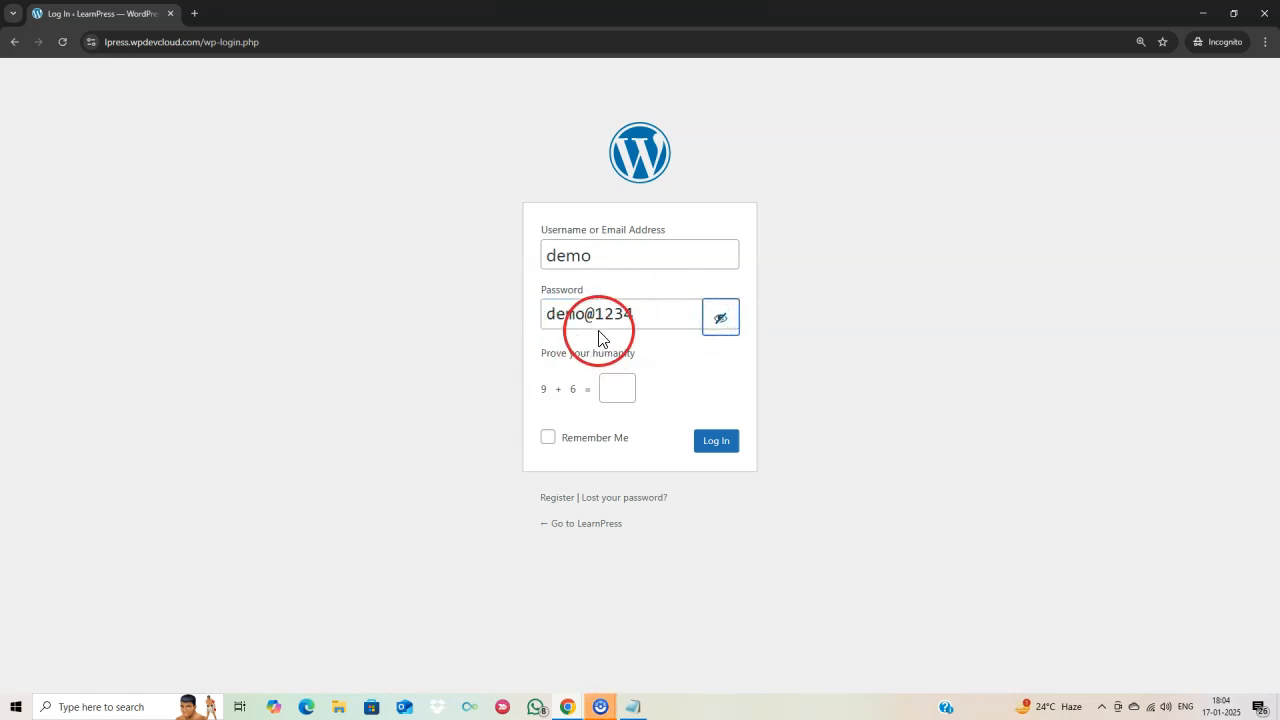
click(616, 394)
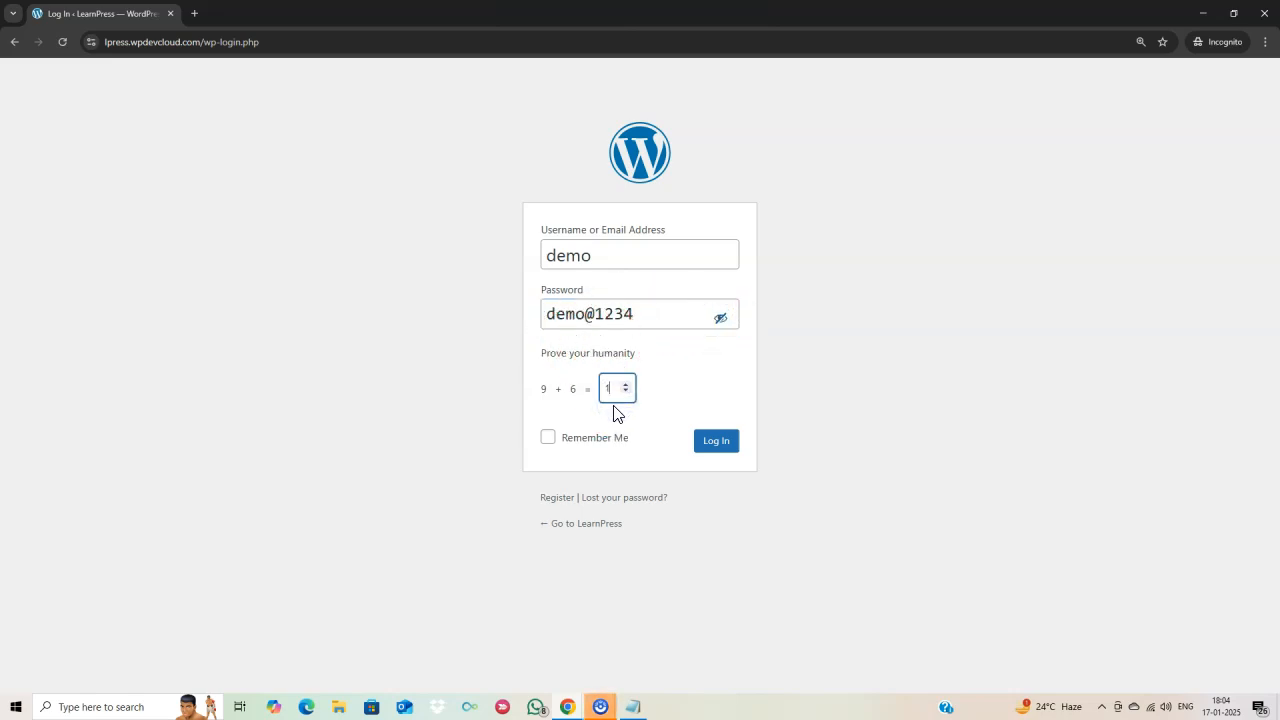
click(710, 440)
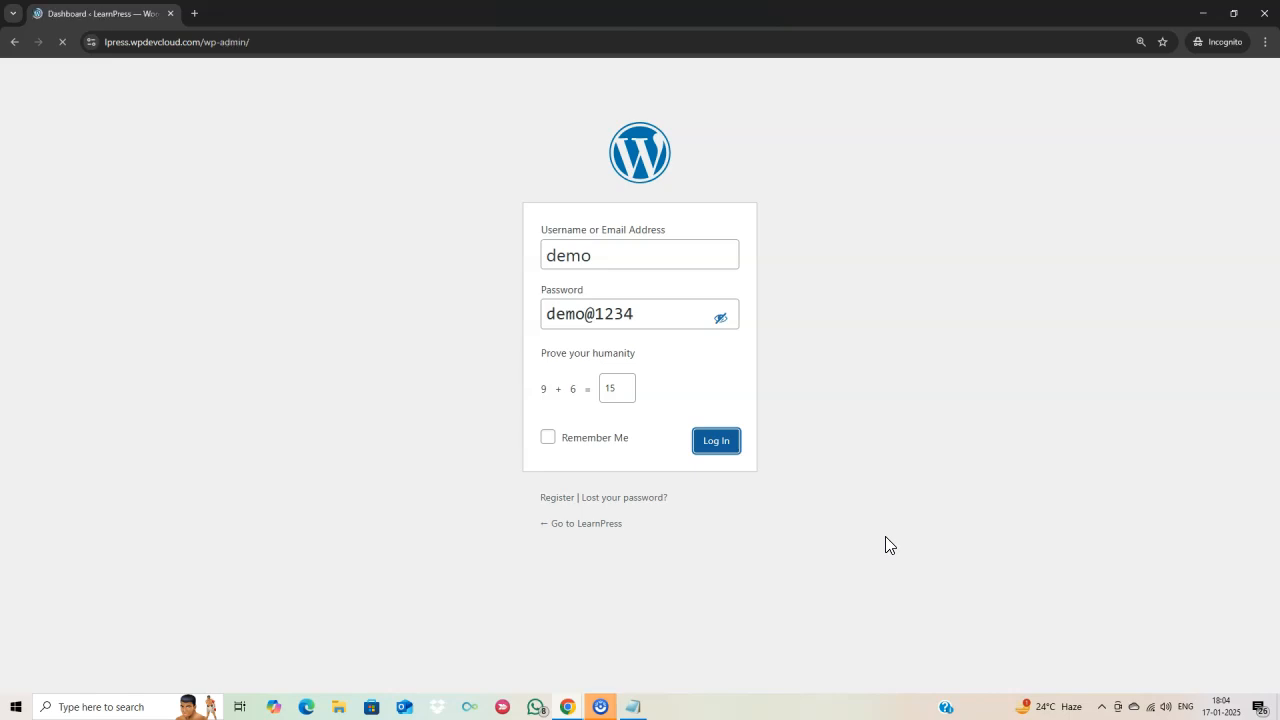
click(840, 508)
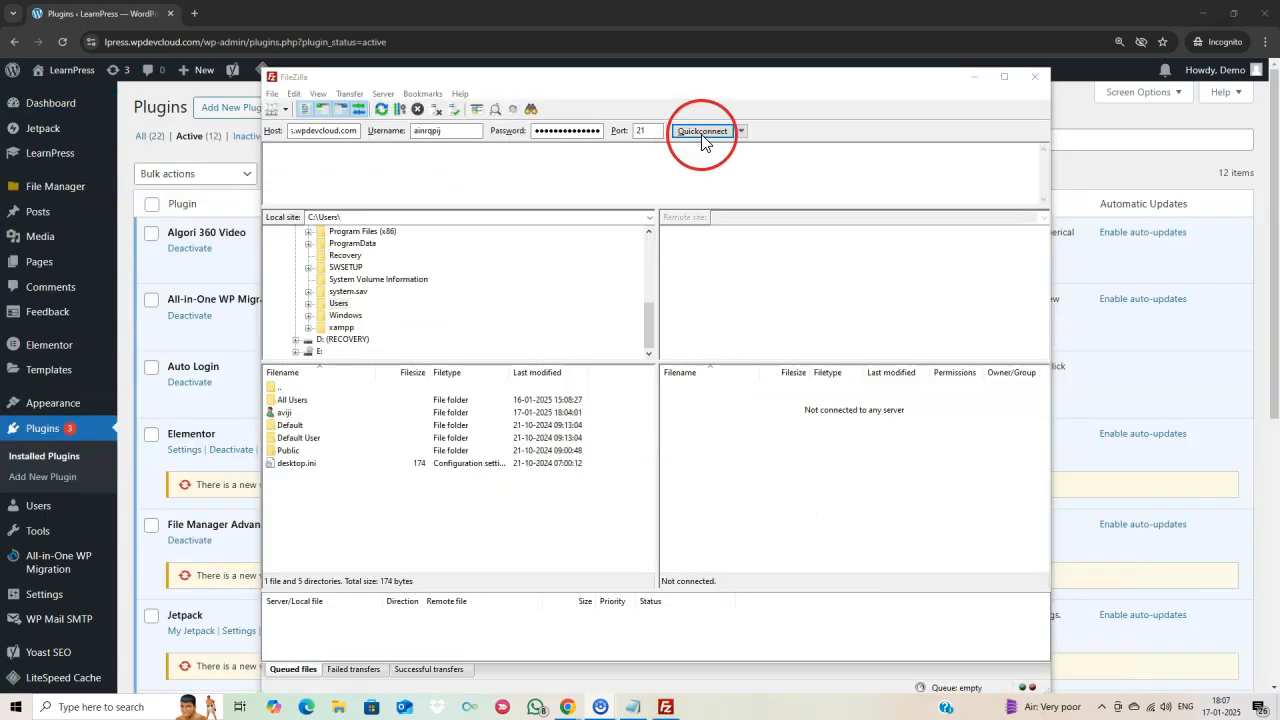
- In FileZilla, connect to the site's FTP server and open the remote folder /httpdocs/wp-content/plugins
click(700, 131)
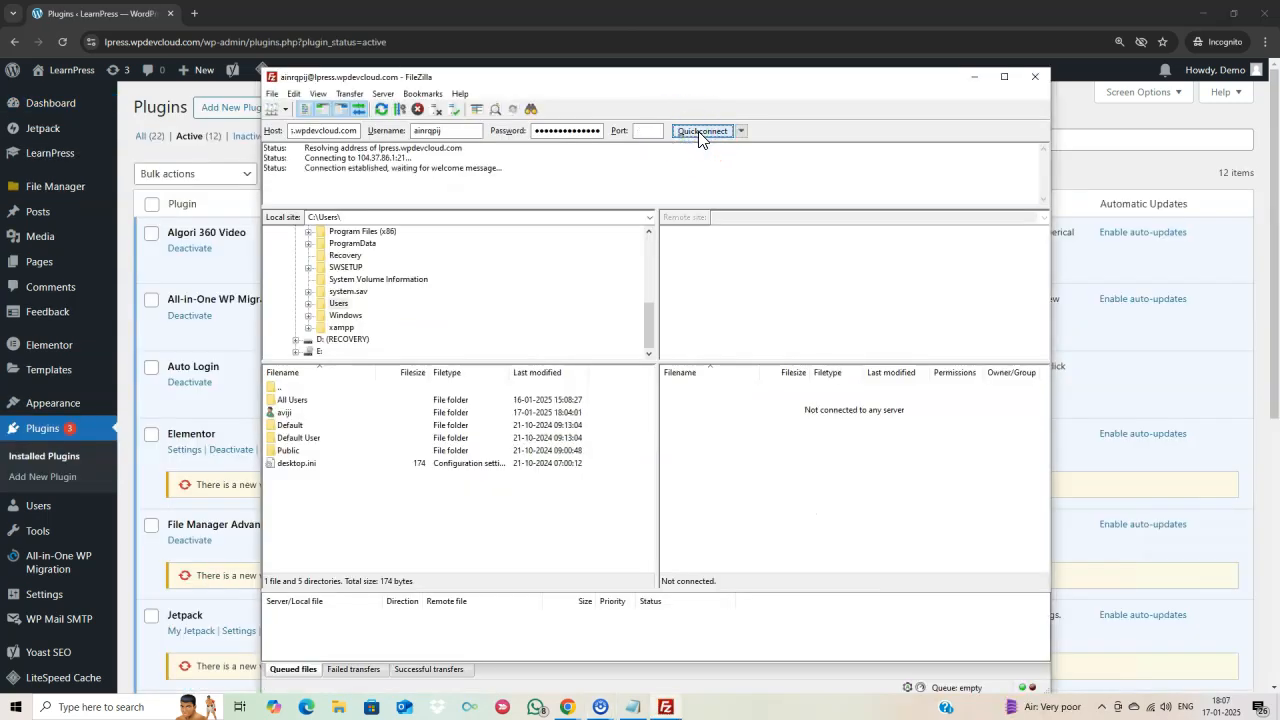
click(685, 438)
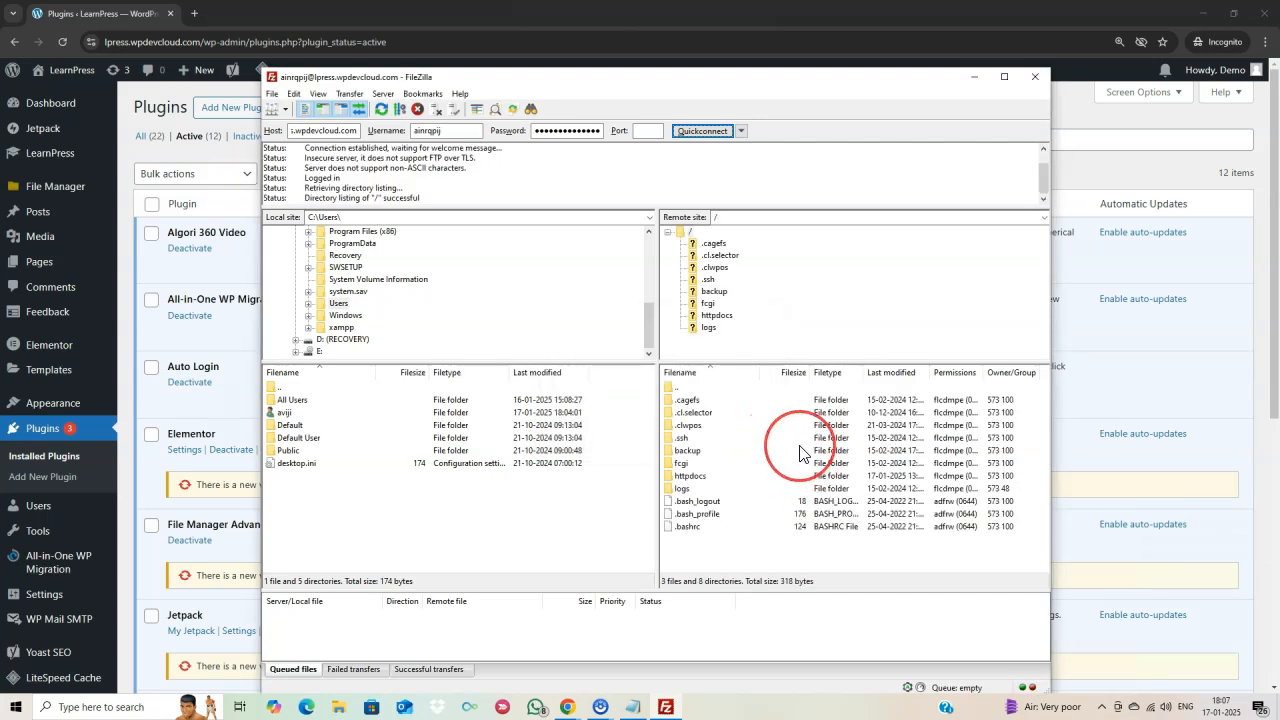
click(716, 315)
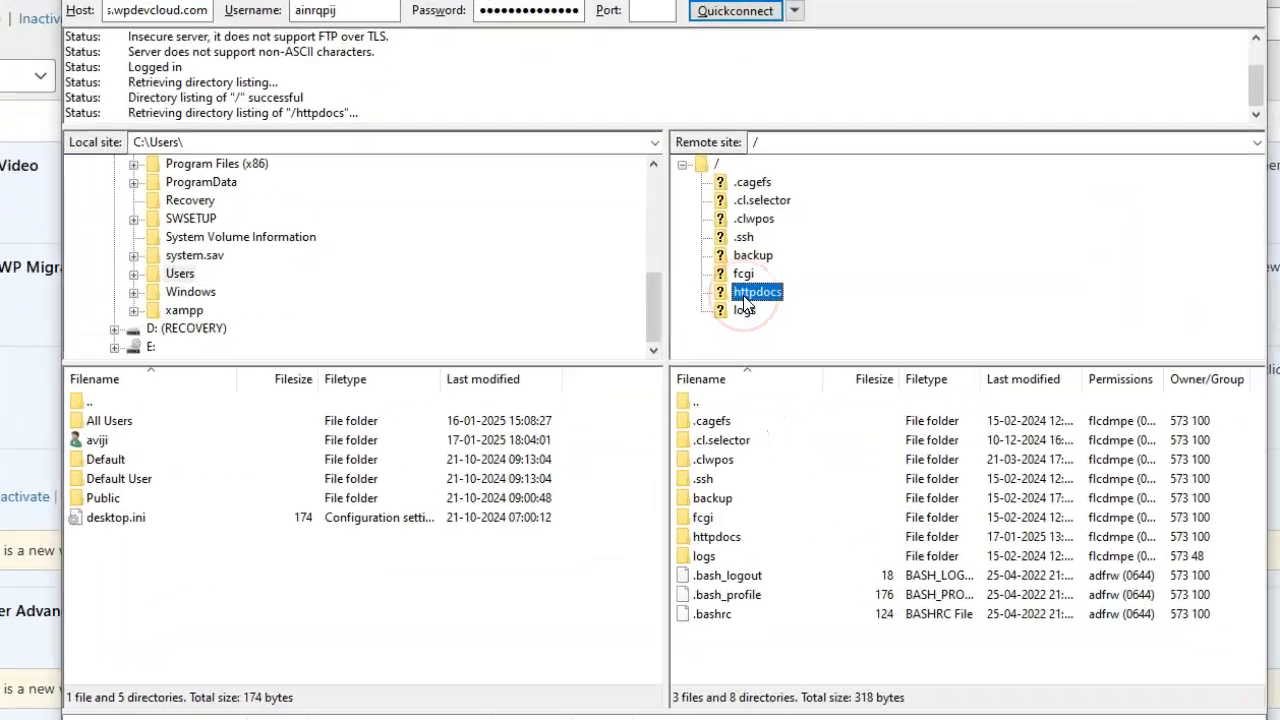
scroll(914, 309, down, 1)
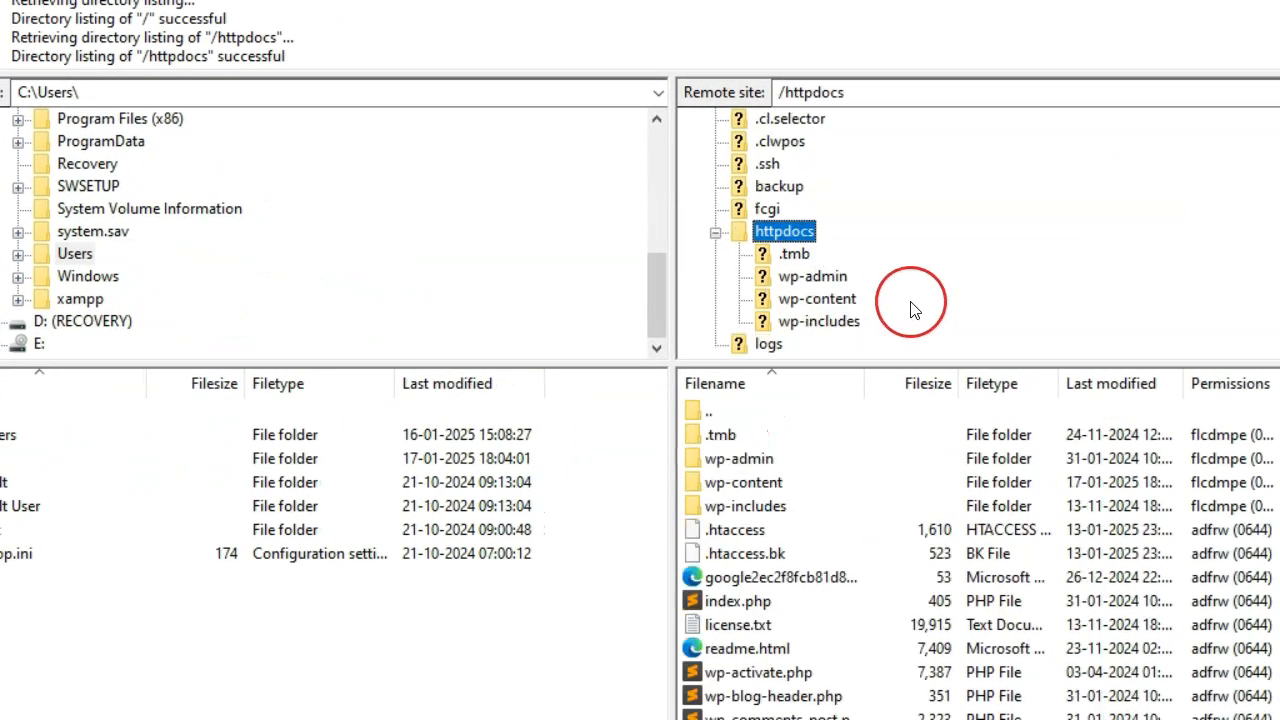
click(835, 301)
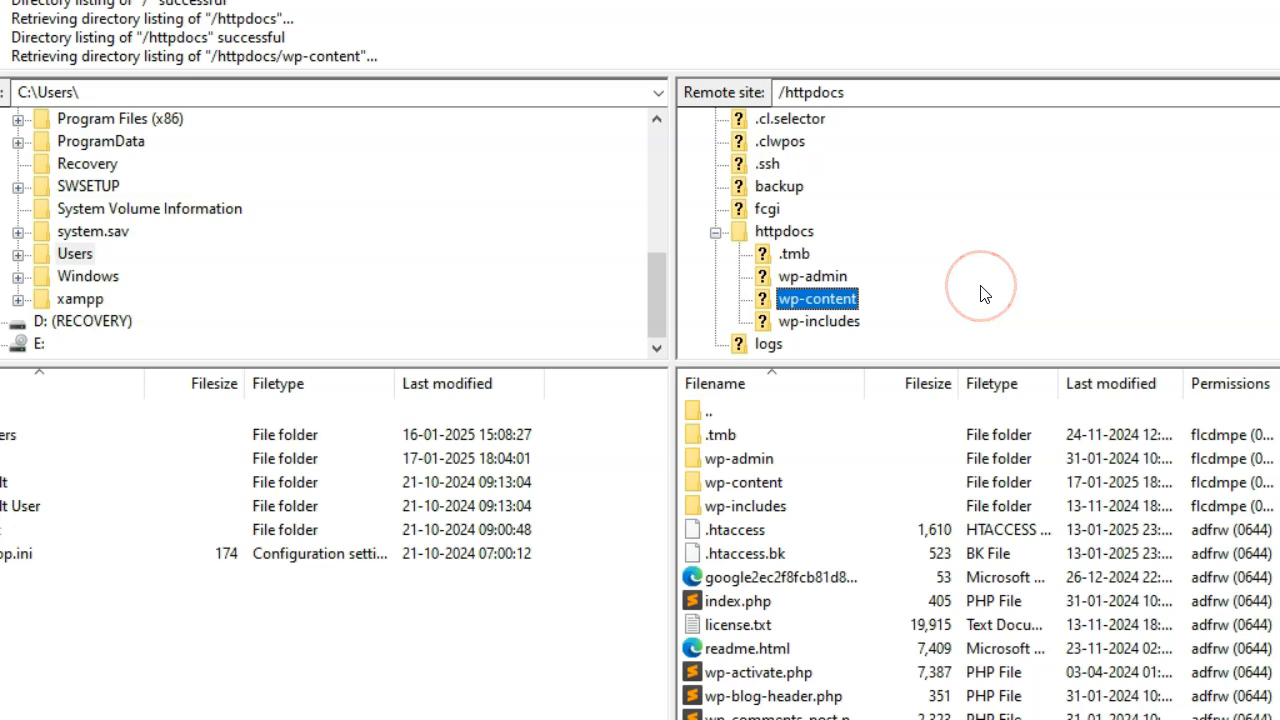
click(815, 254)
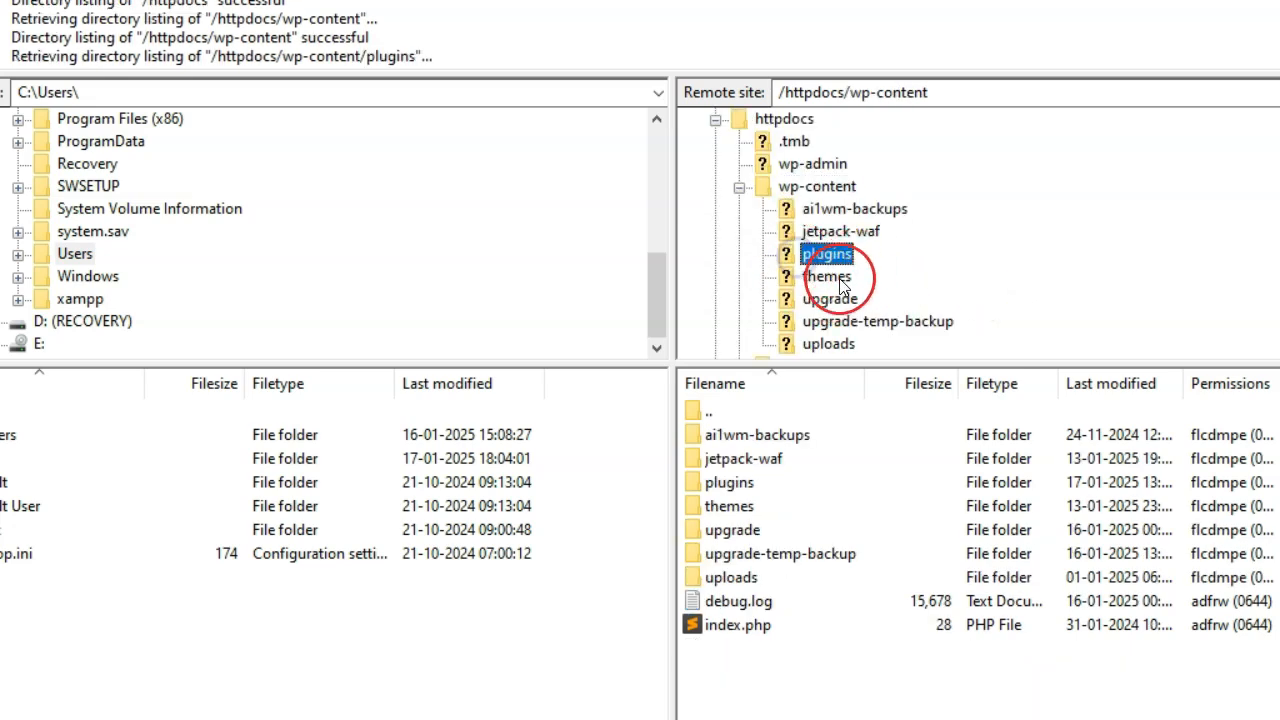
- Rename the remote plugins folder to plugins1 and open the renamed folder
right_click(830, 255)
click(899, 420)
click(857, 255)
text(1)
click(928, 328)
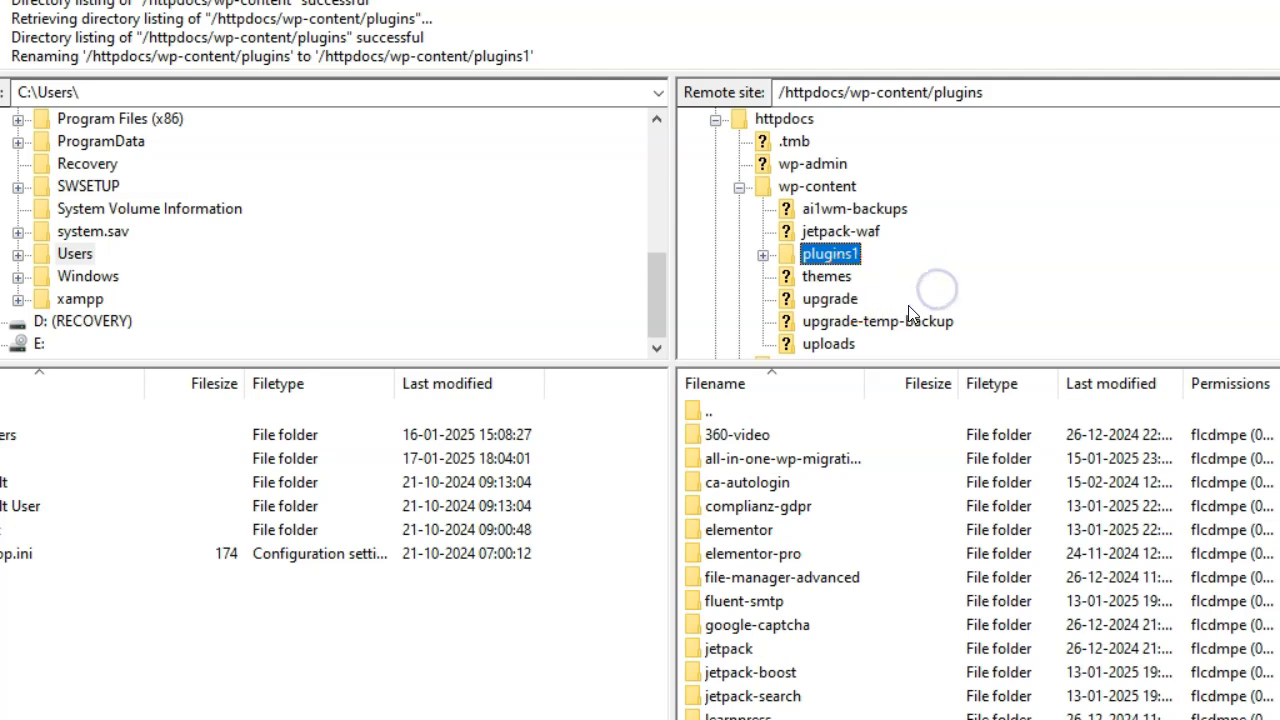
click(845, 260)
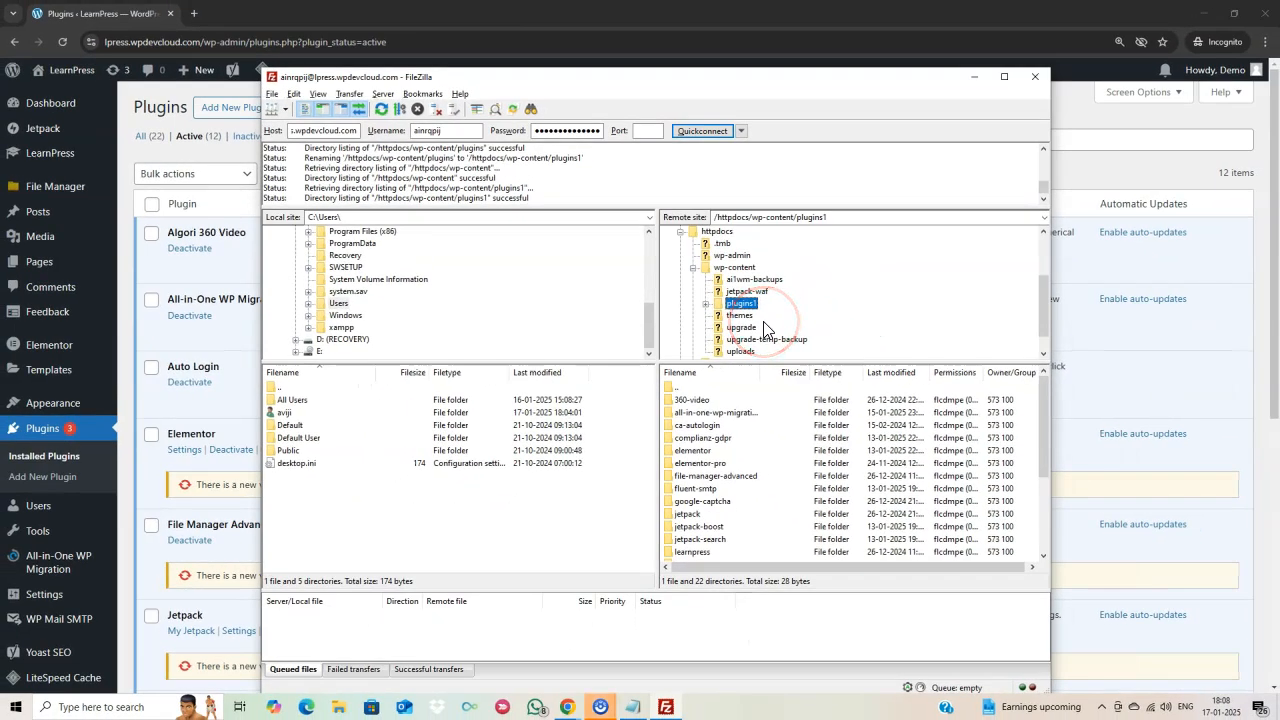
- Switch to the browser, reload the WordPress Plugins page and check the status of the plugins
click(205, 178)
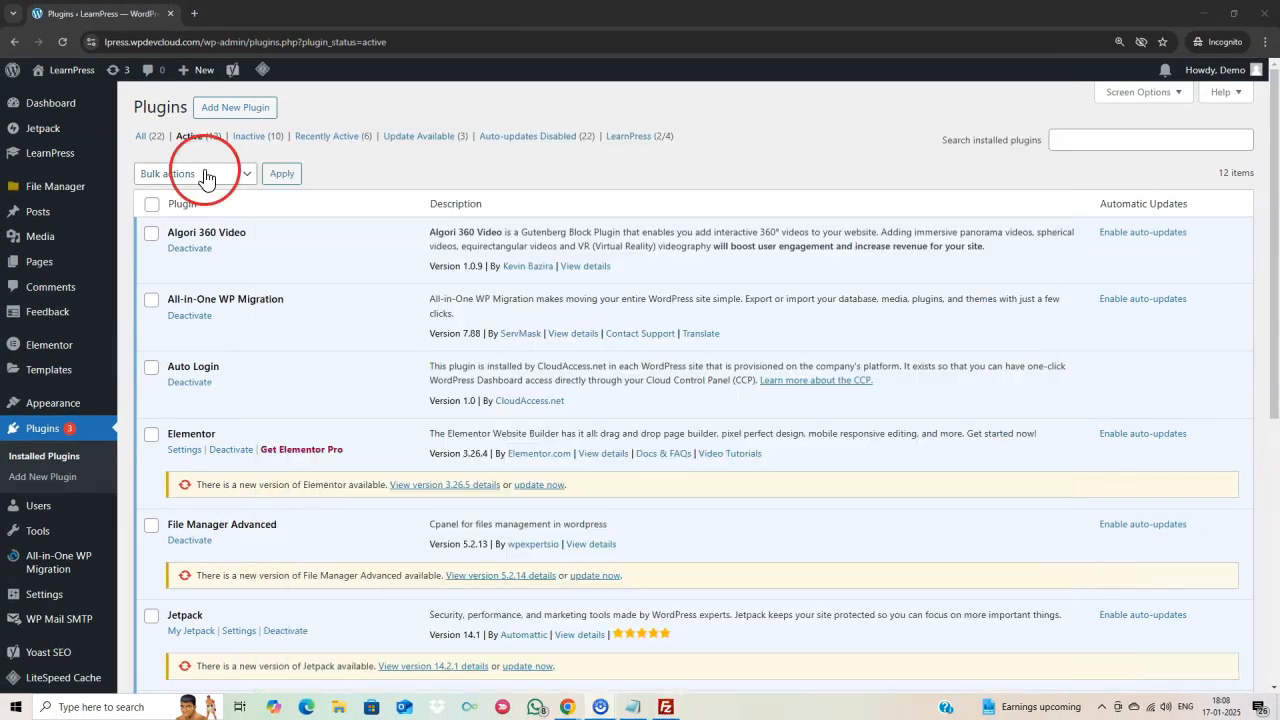
click(60, 42)
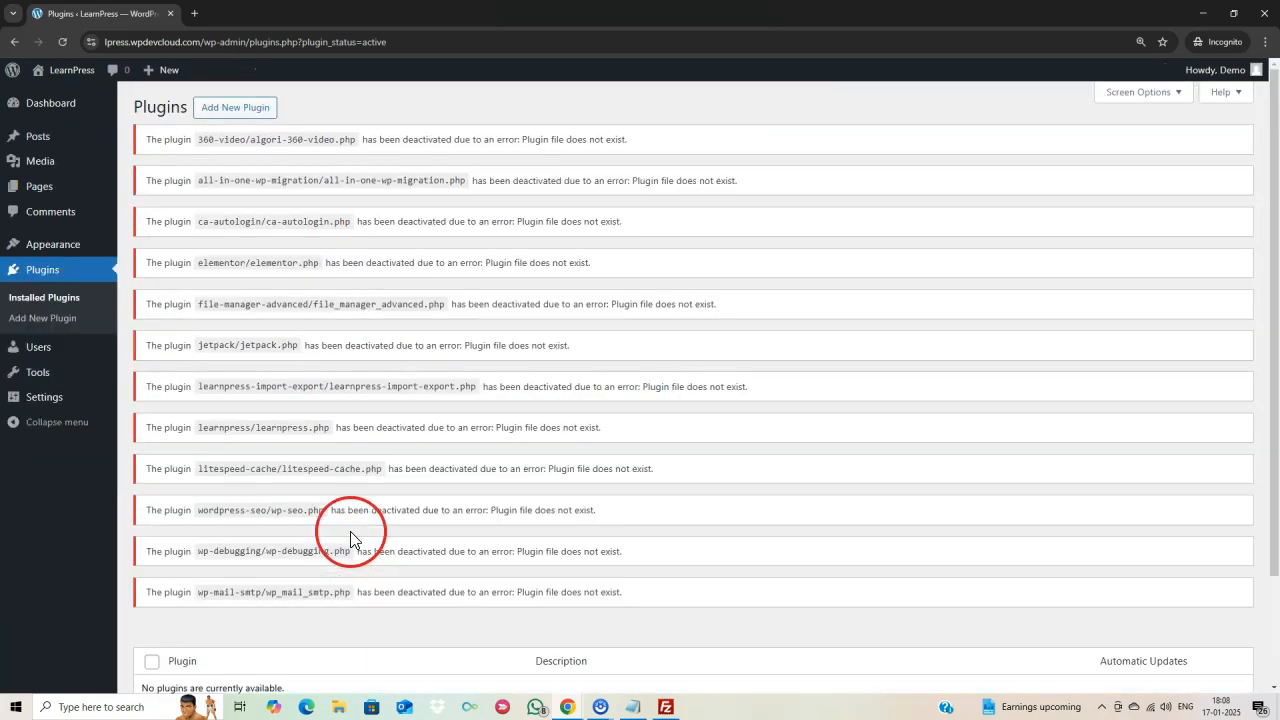
scroll(291, 448, down, 2)
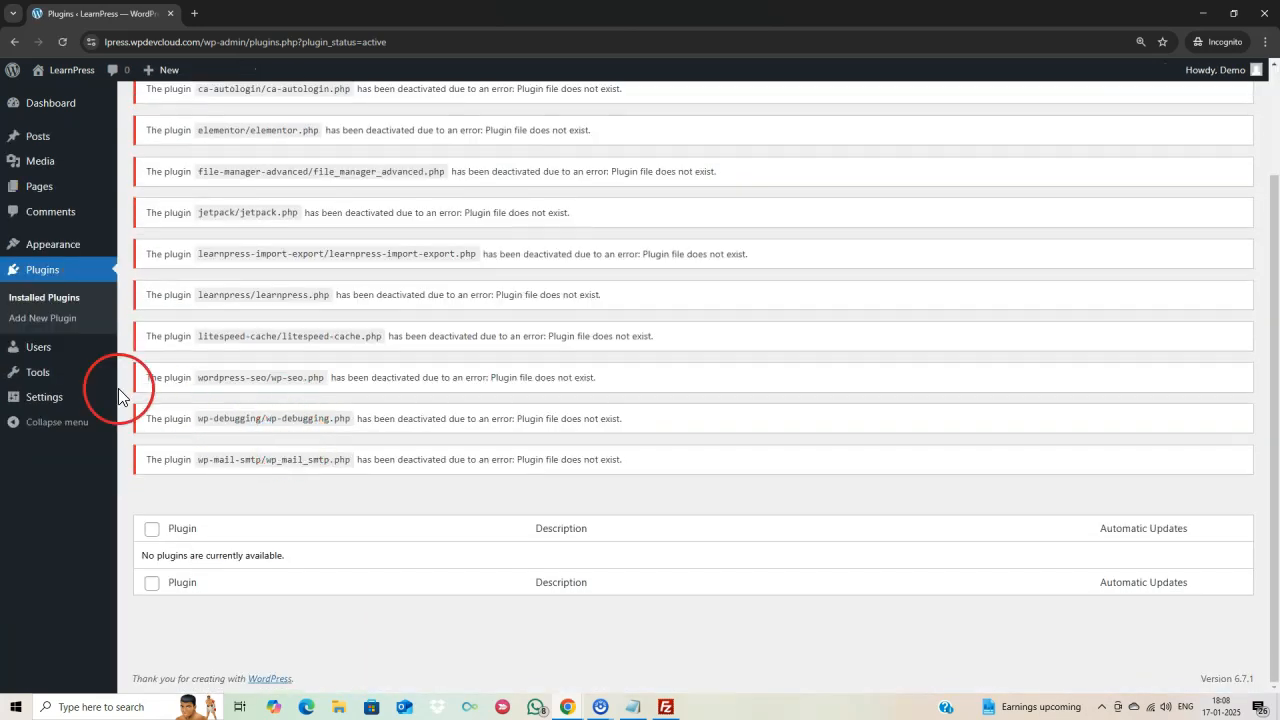
- Open the full list of installed plugins in WordPress to check which plugins are available
click(70, 297)
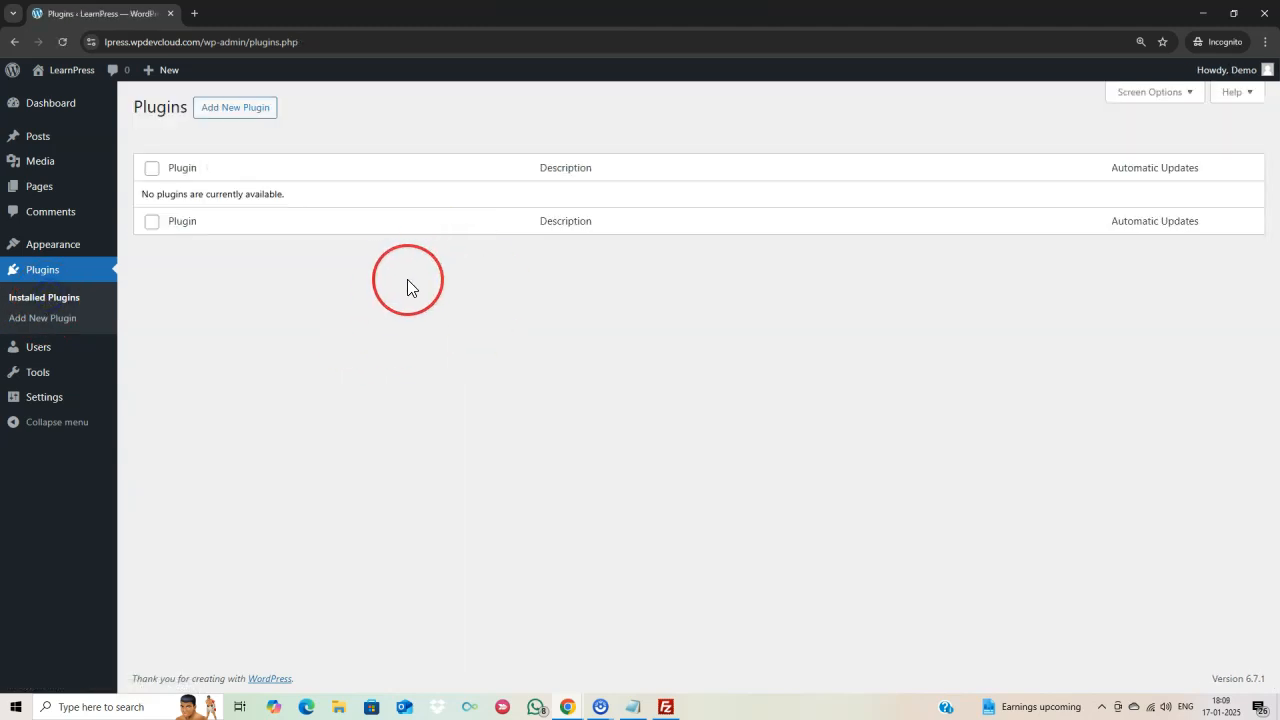
- Switch to FileZilla and inspect the permissions of the remote httpdocs folder, leaving them as they are
click(716, 354)
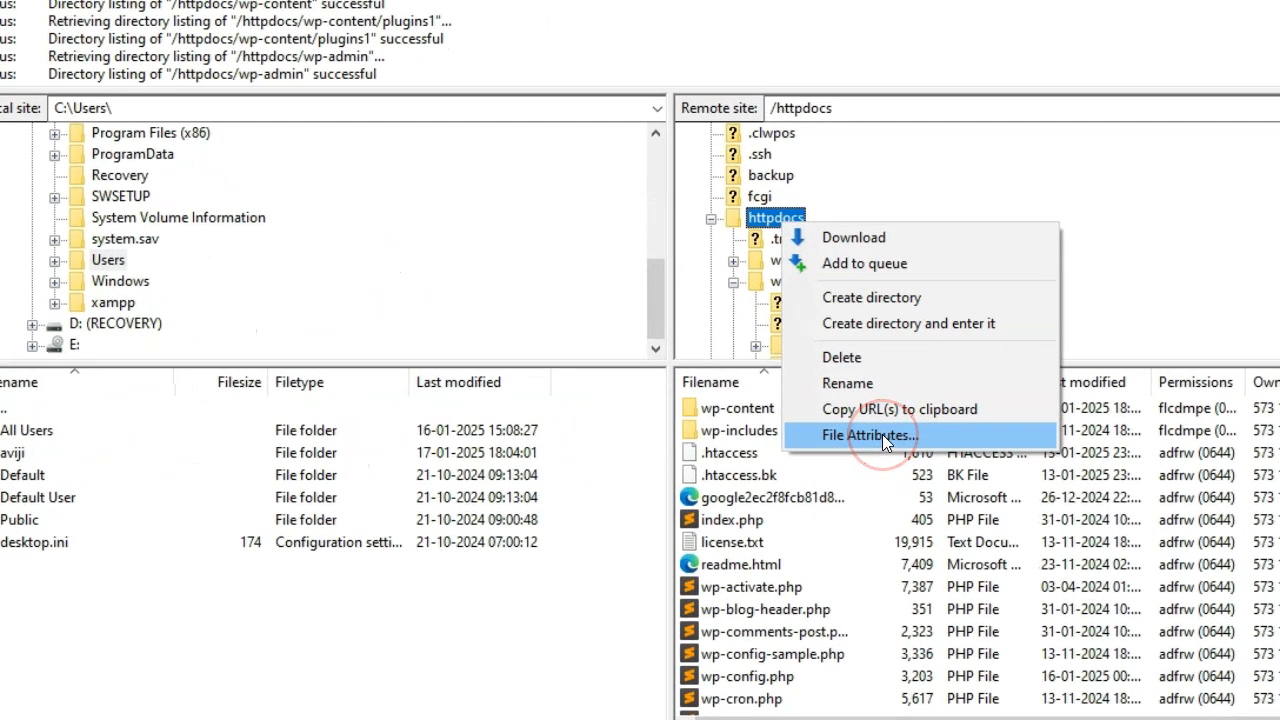
click(882, 434)
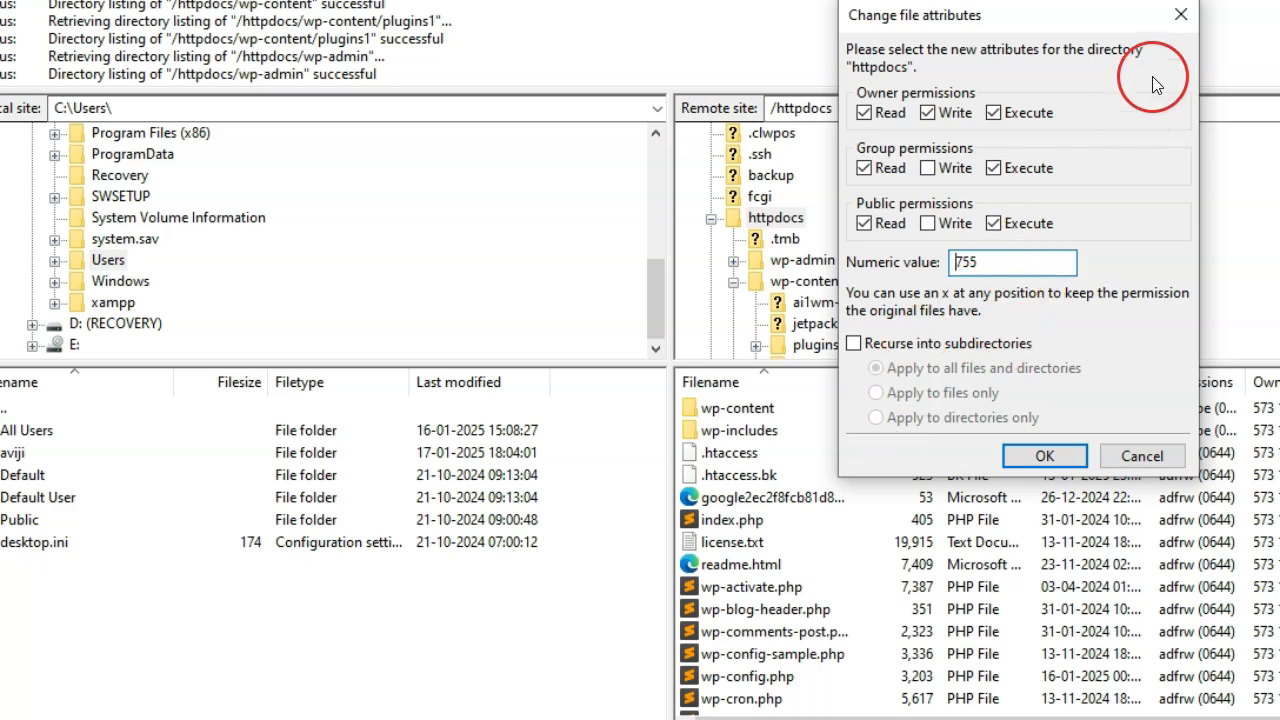
click(1181, 15)
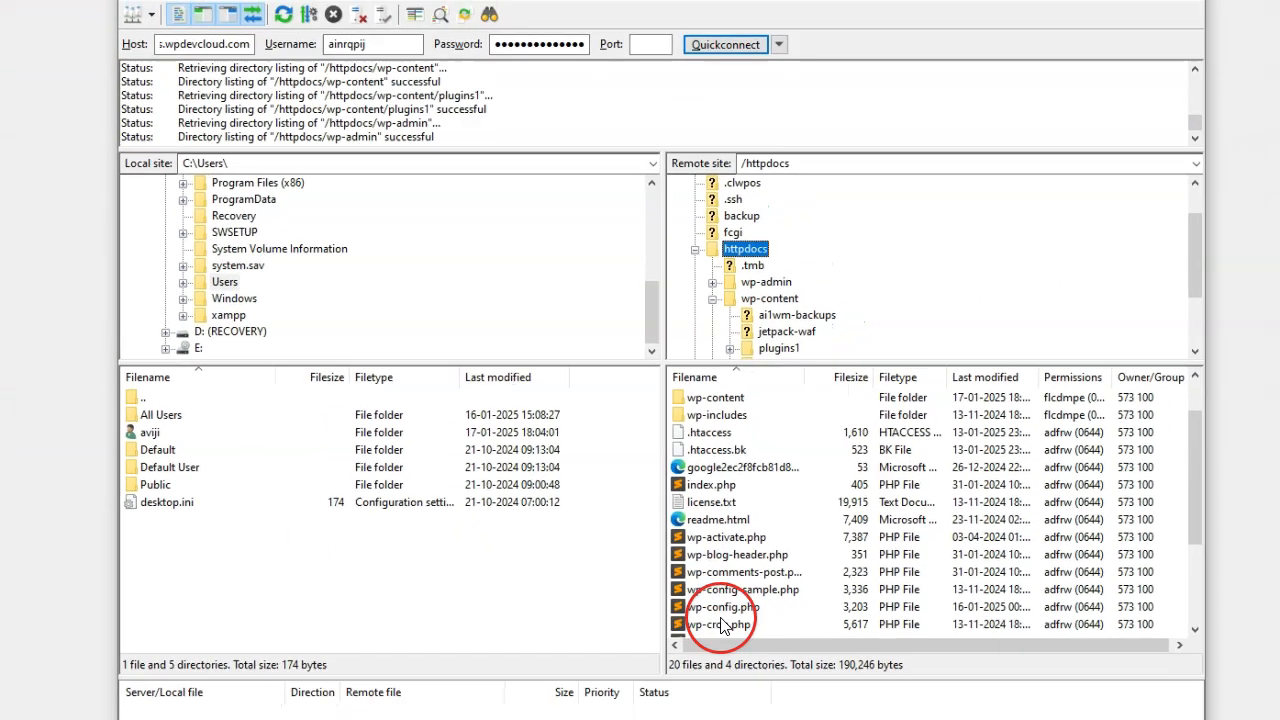
- Inspect the permissions of the wp-login.php file in the remote httpdocs folder without changing them
click(718, 616)
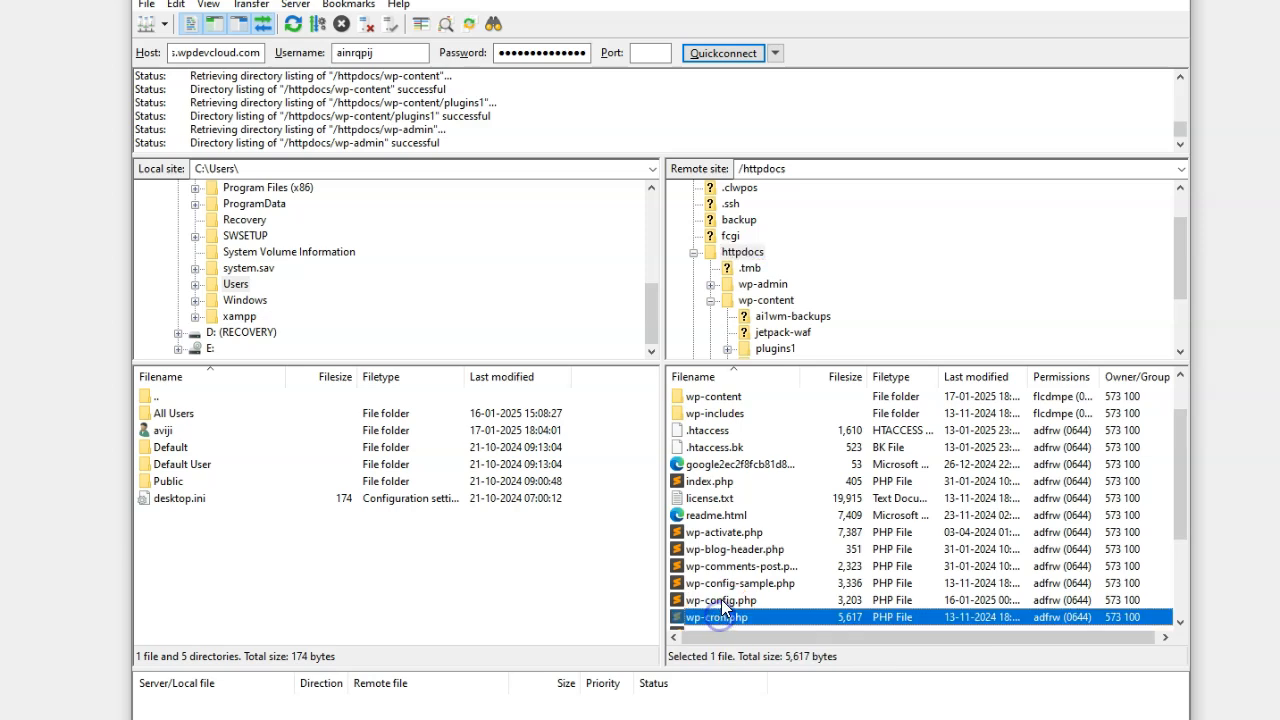
scroll(722, 605, down, 1)
click(722, 615)
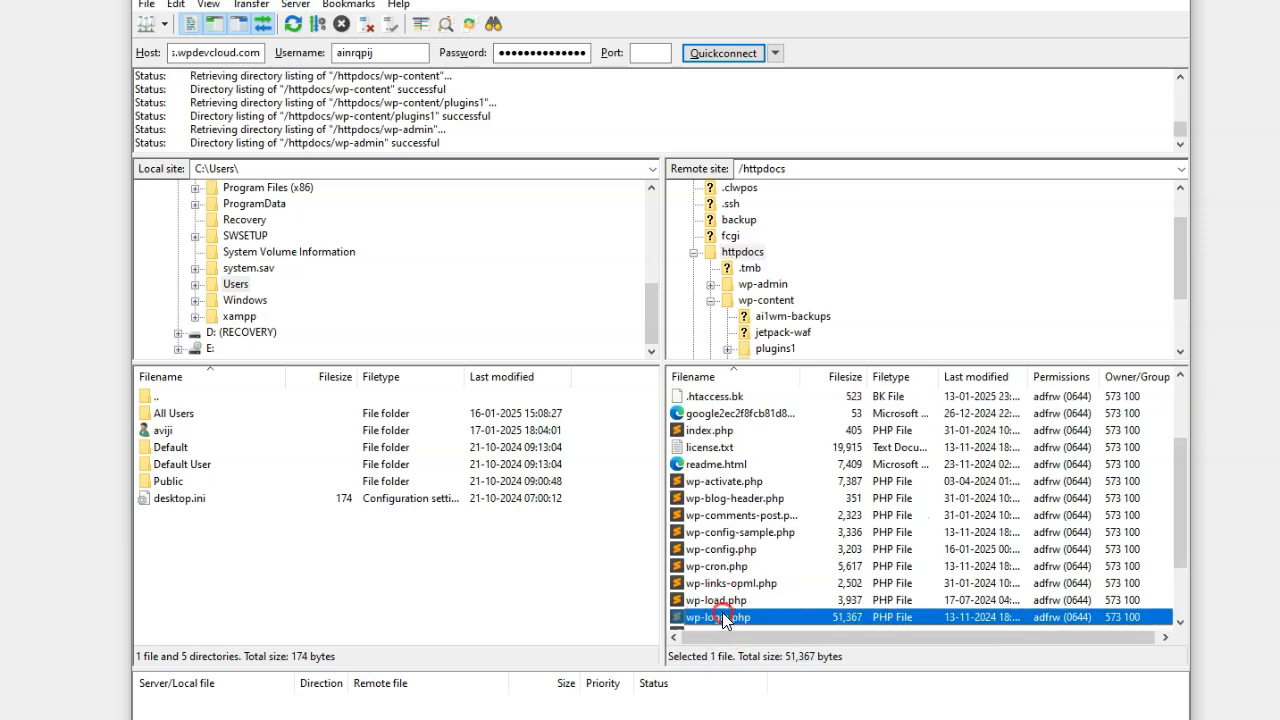
right_click(722, 615)
click(793, 599)
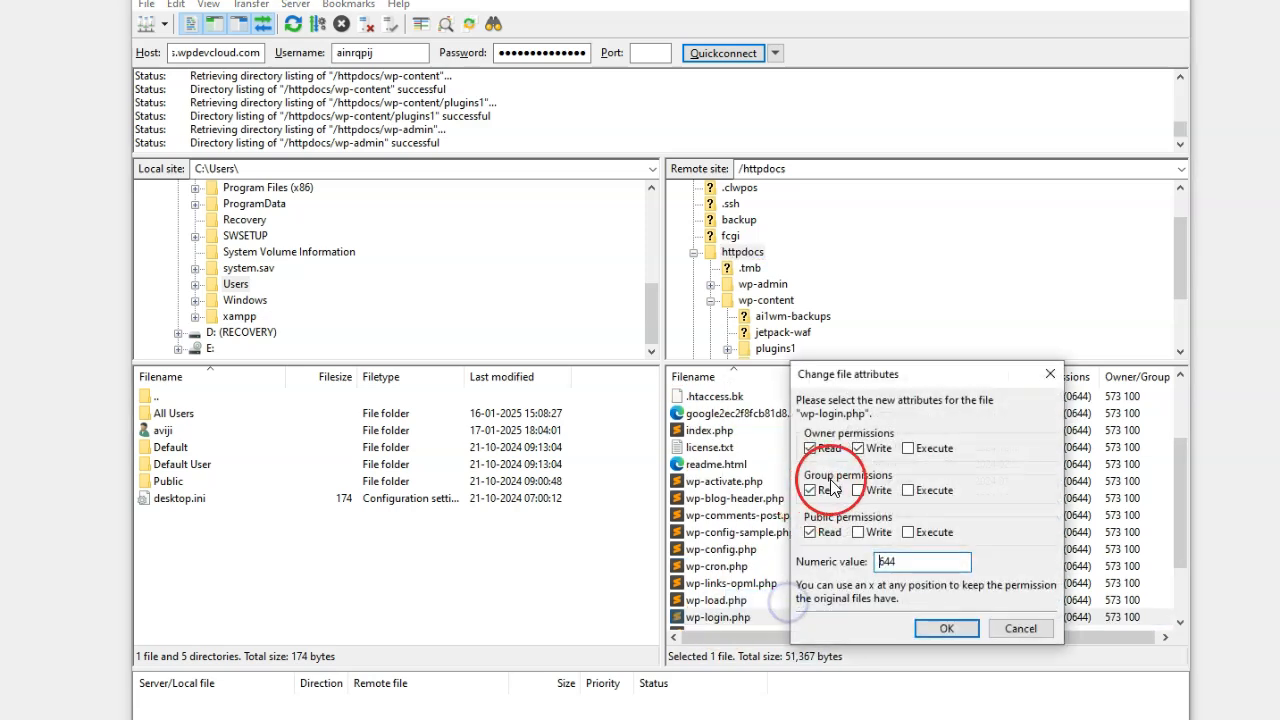
click(1050, 376)
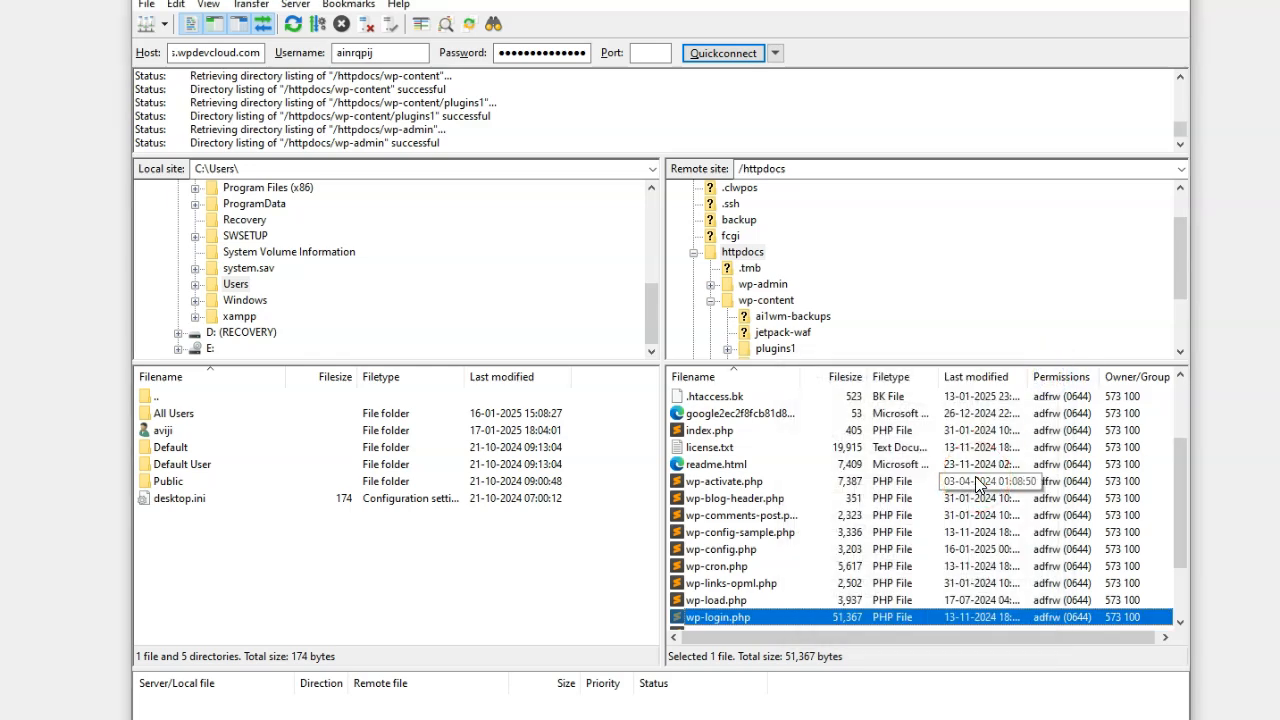
scroll(975, 476, down, 2)
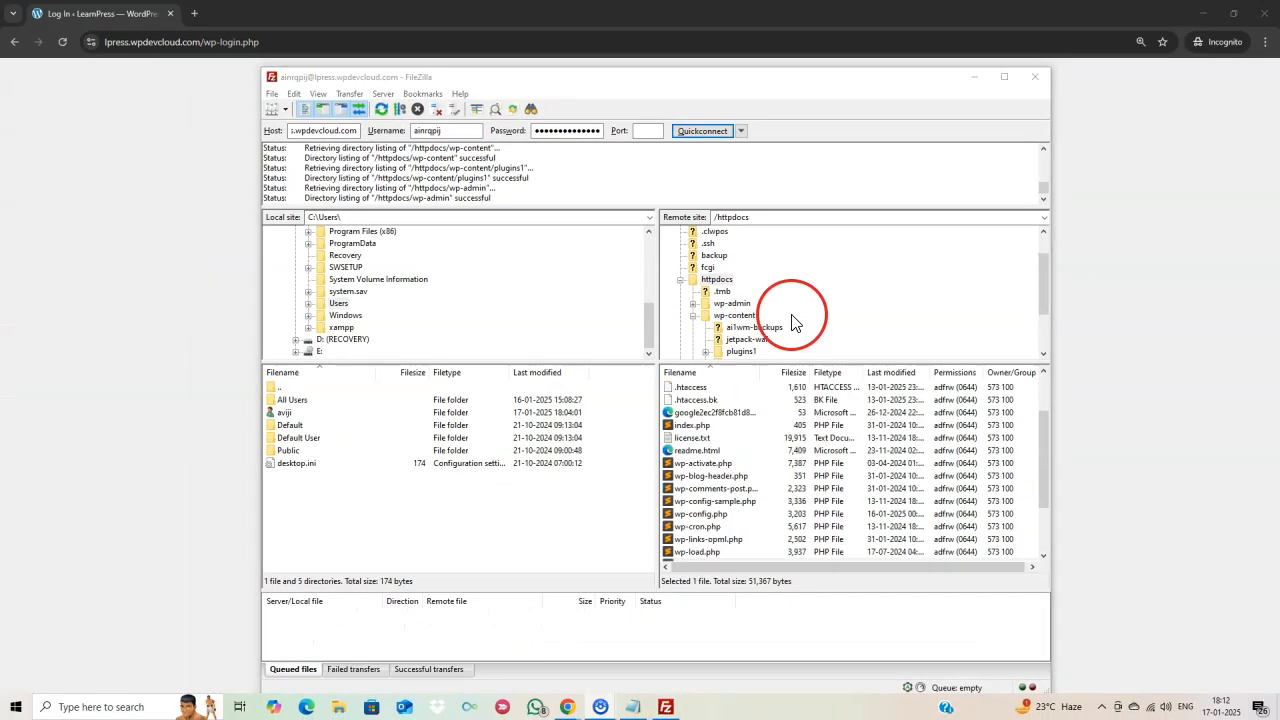
- Rename the remote themes folder inside /httpdocs/wp-content to themes1
scroll(680, 274, down, 3)
click(738, 295)
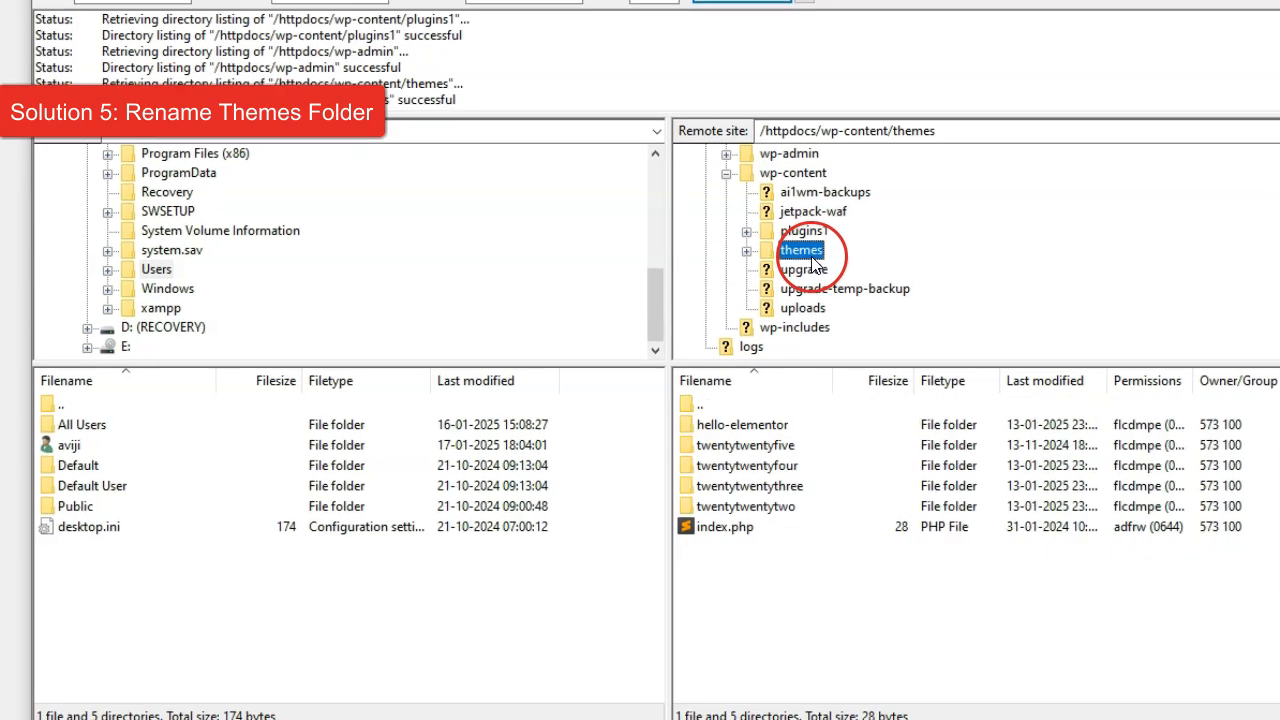
right_click(745, 294)
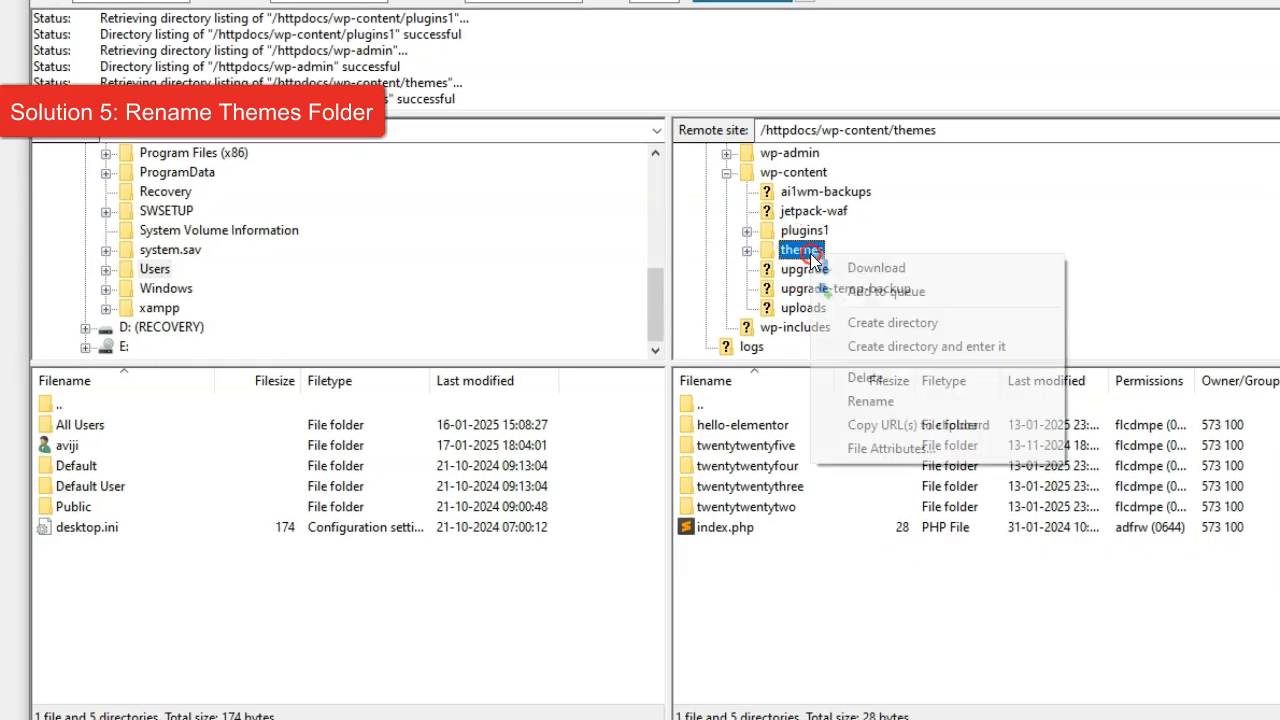
click(870, 401)
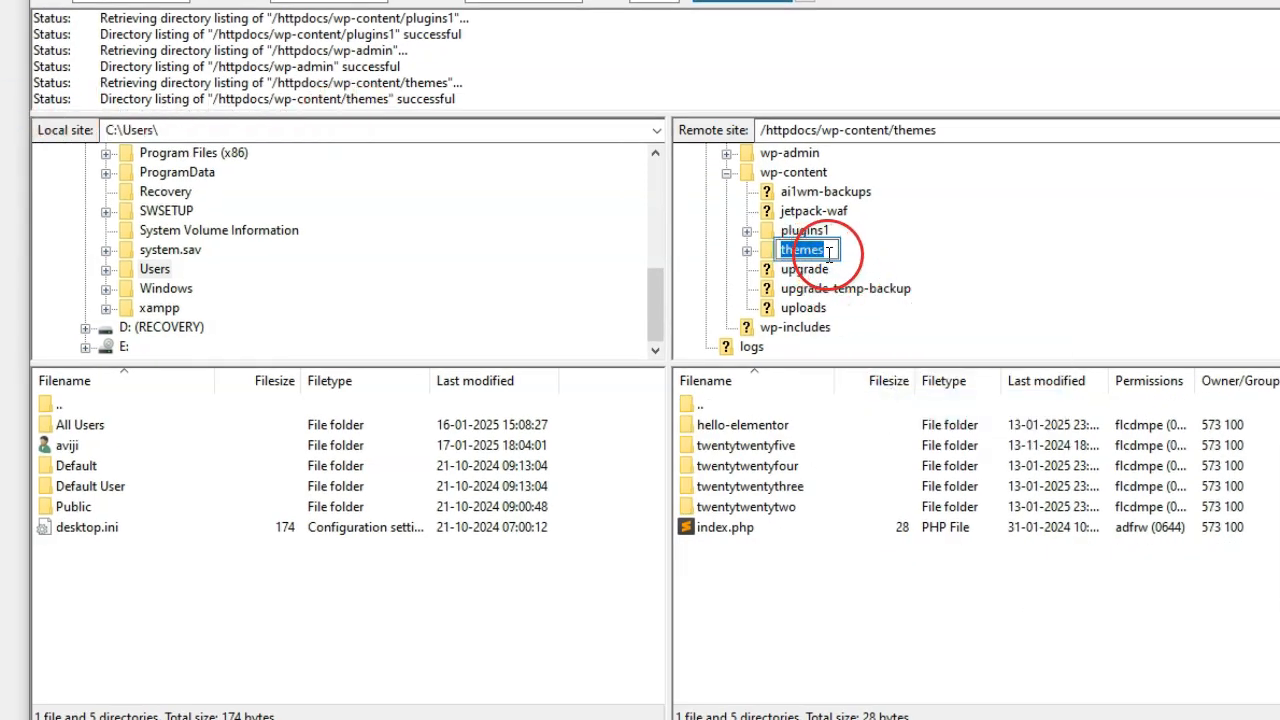
click(830, 257)
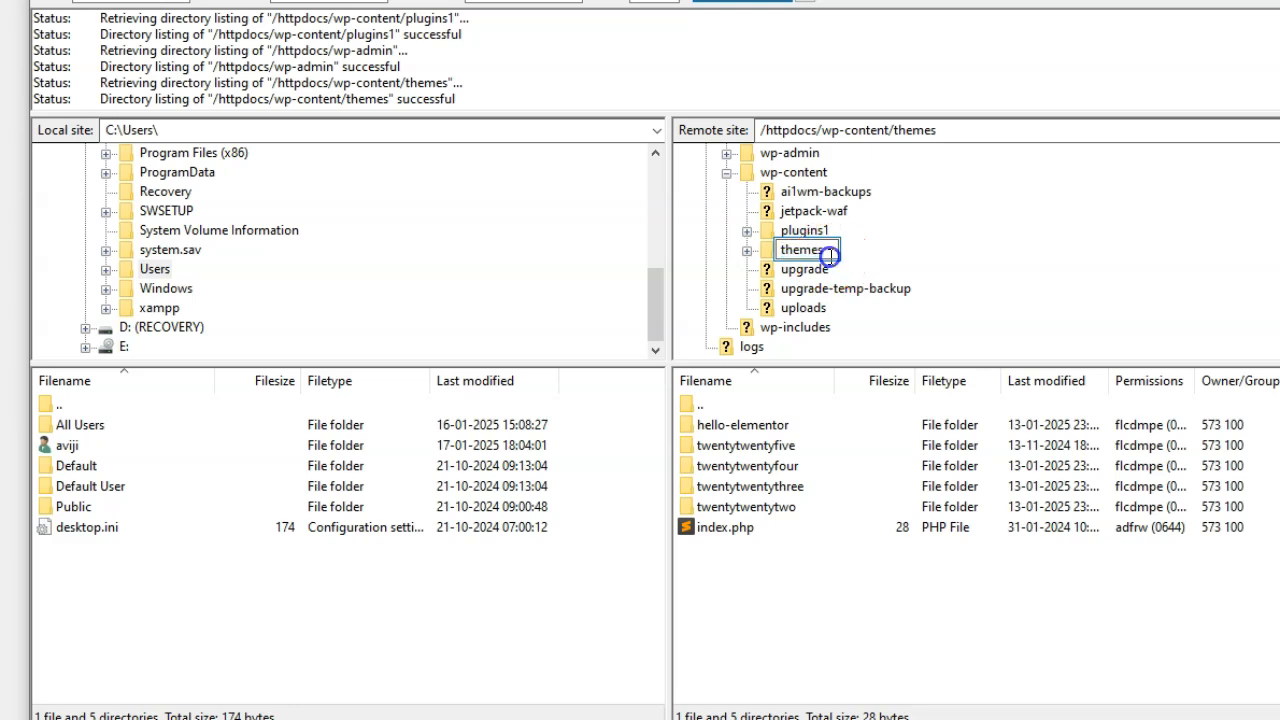
text(1)
key(Return)
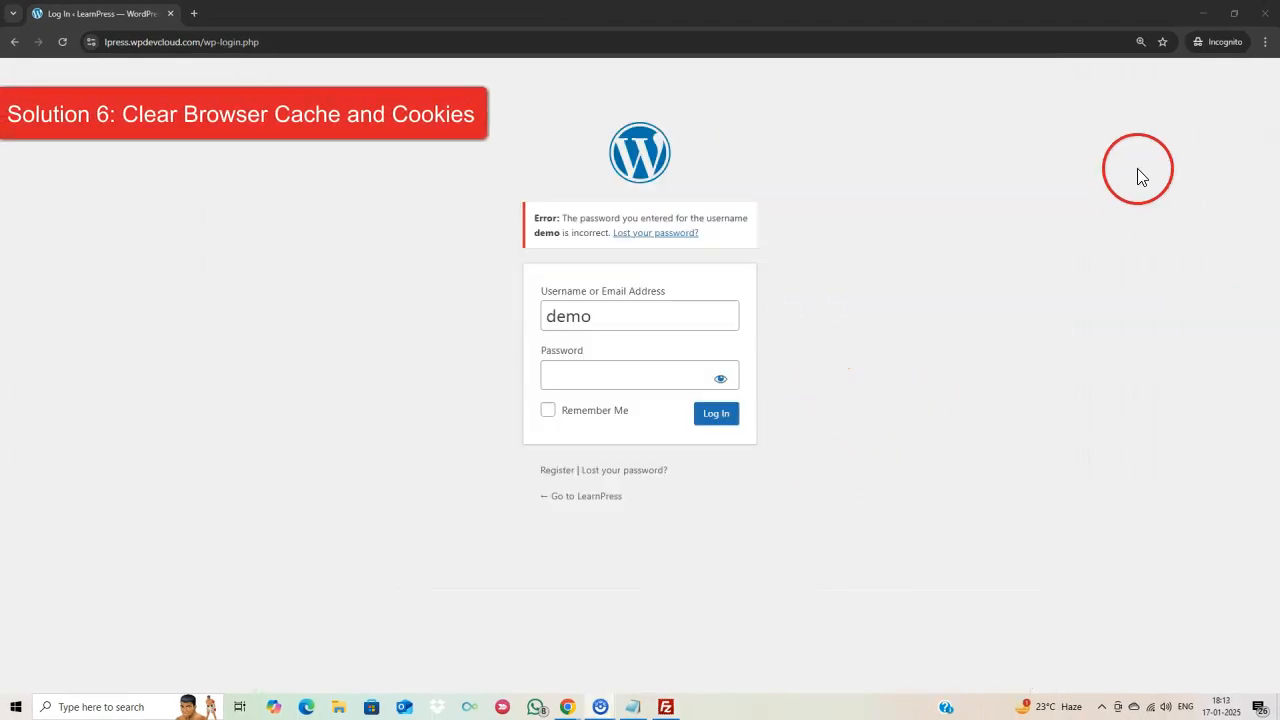
- Switch to the browser and open its settings for clearing the cache and cookies
click(1266, 43)
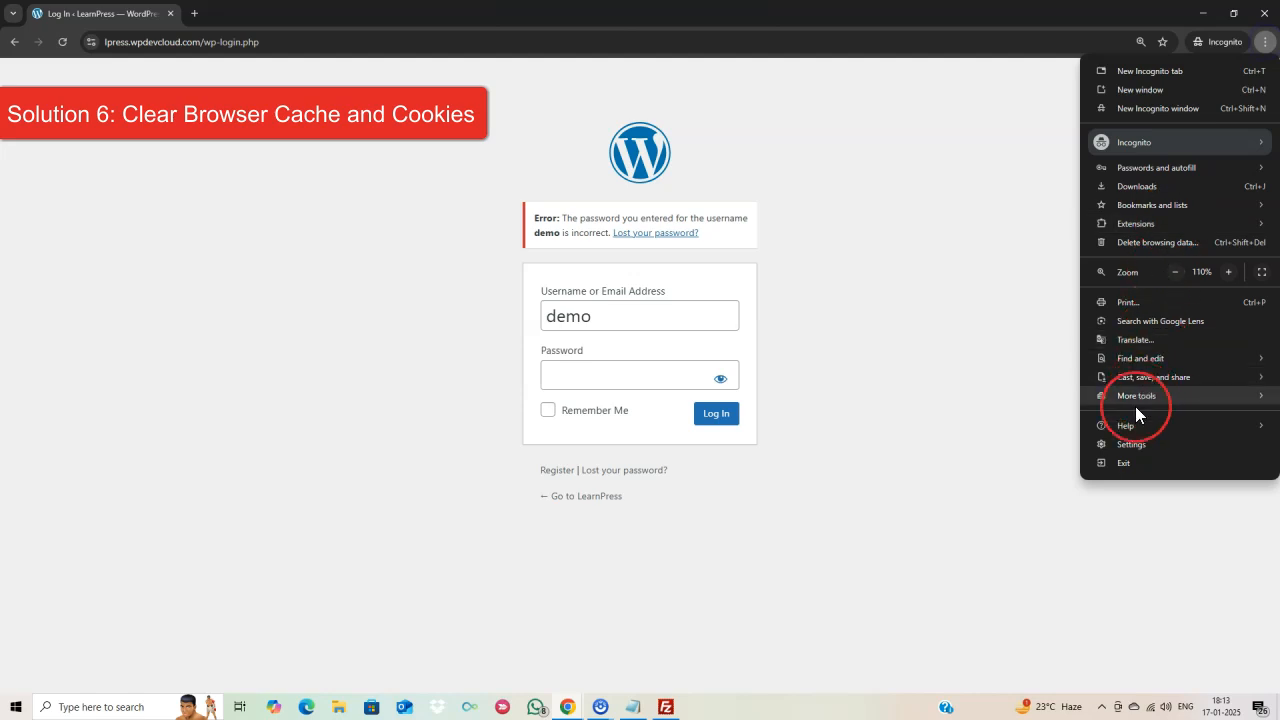
click(1131, 444)
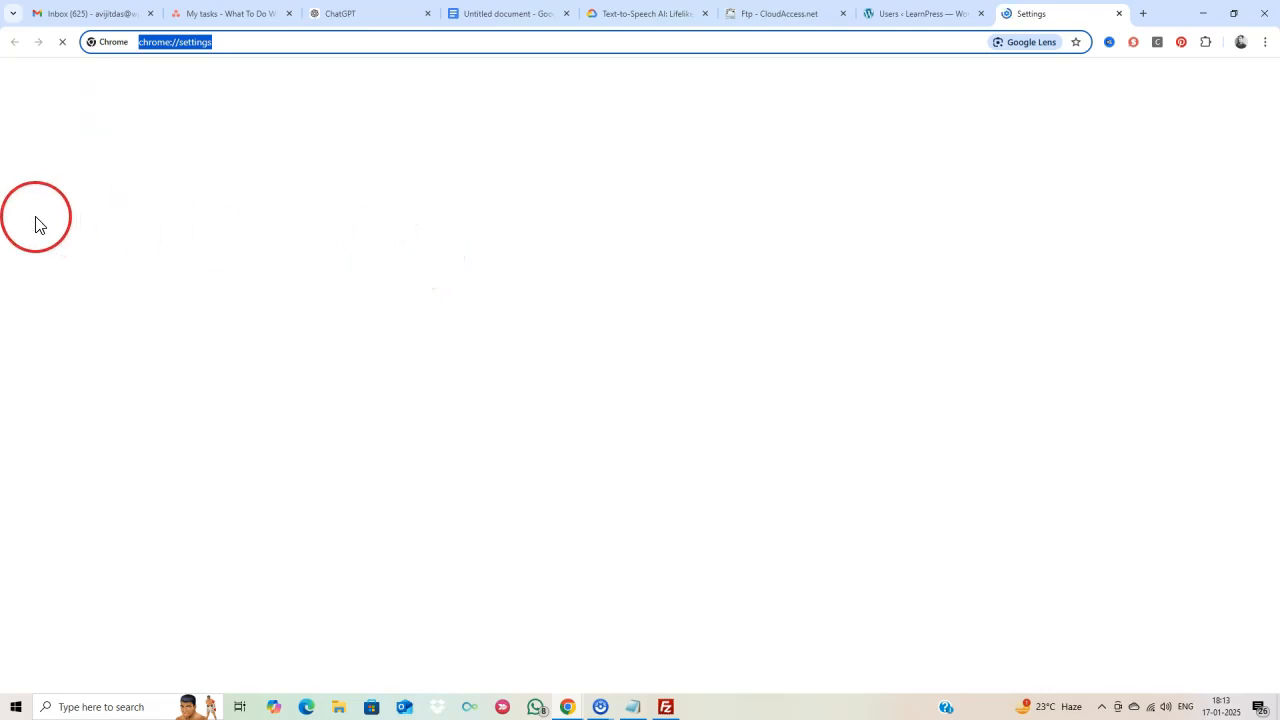
click(70, 168)
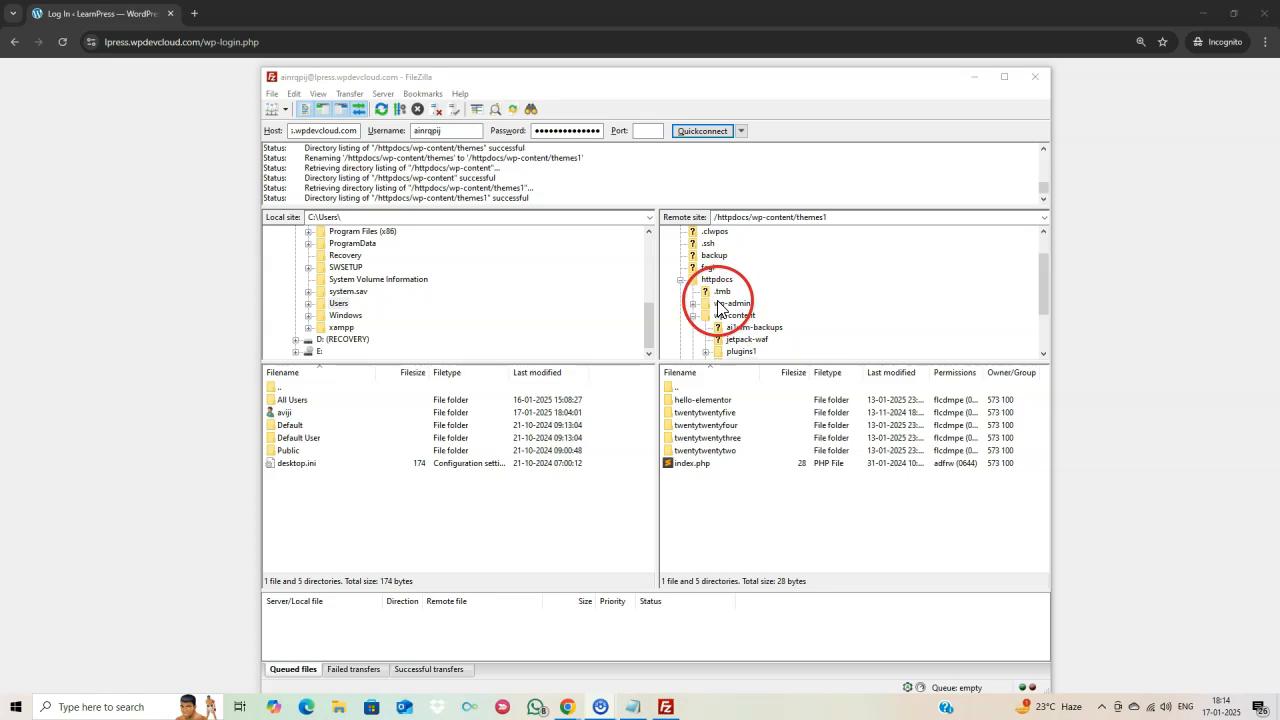
- Return to FileZilla, open the remote httpdocs folder and select the .htaccess file
click(717, 302)
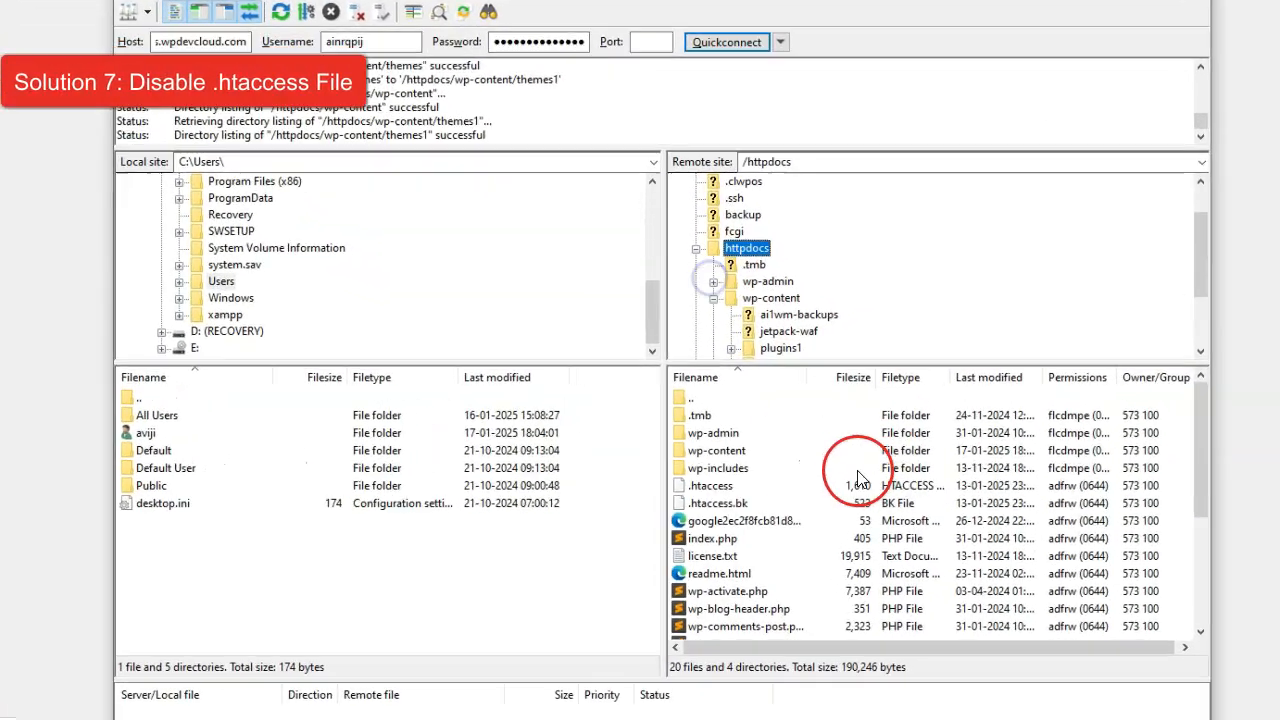
click(725, 497)
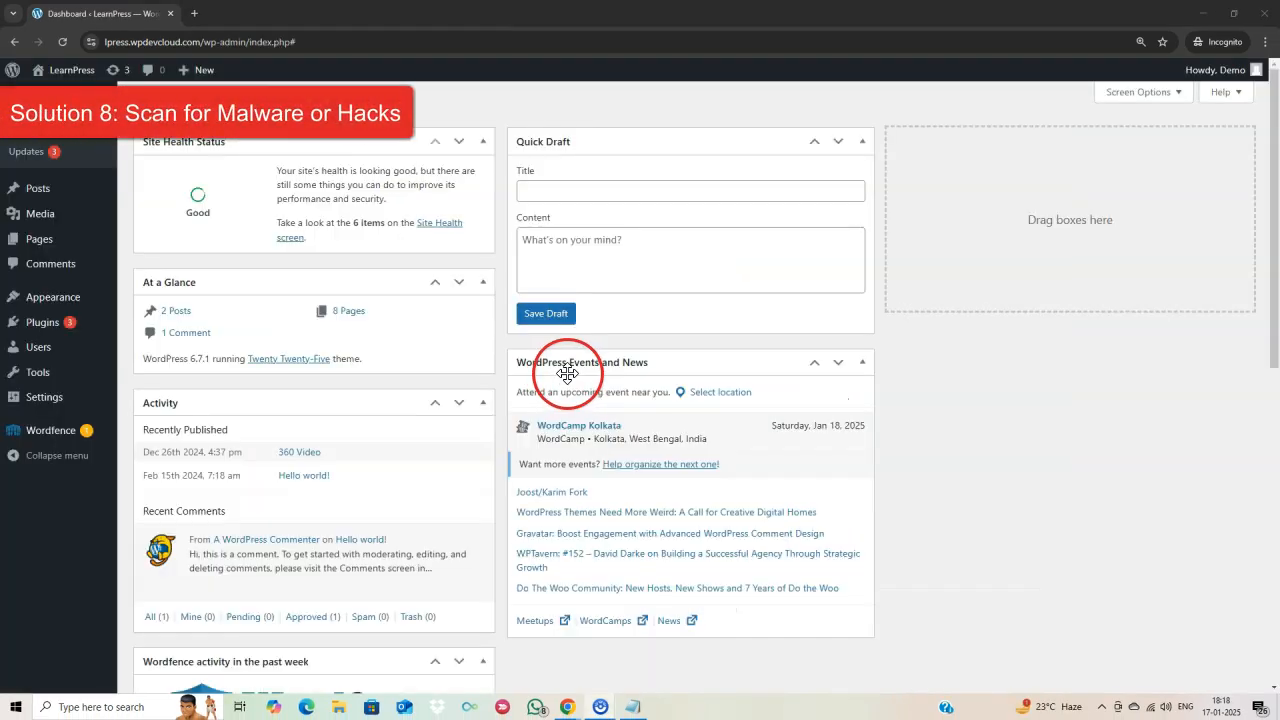
mouse_move(45, 432)
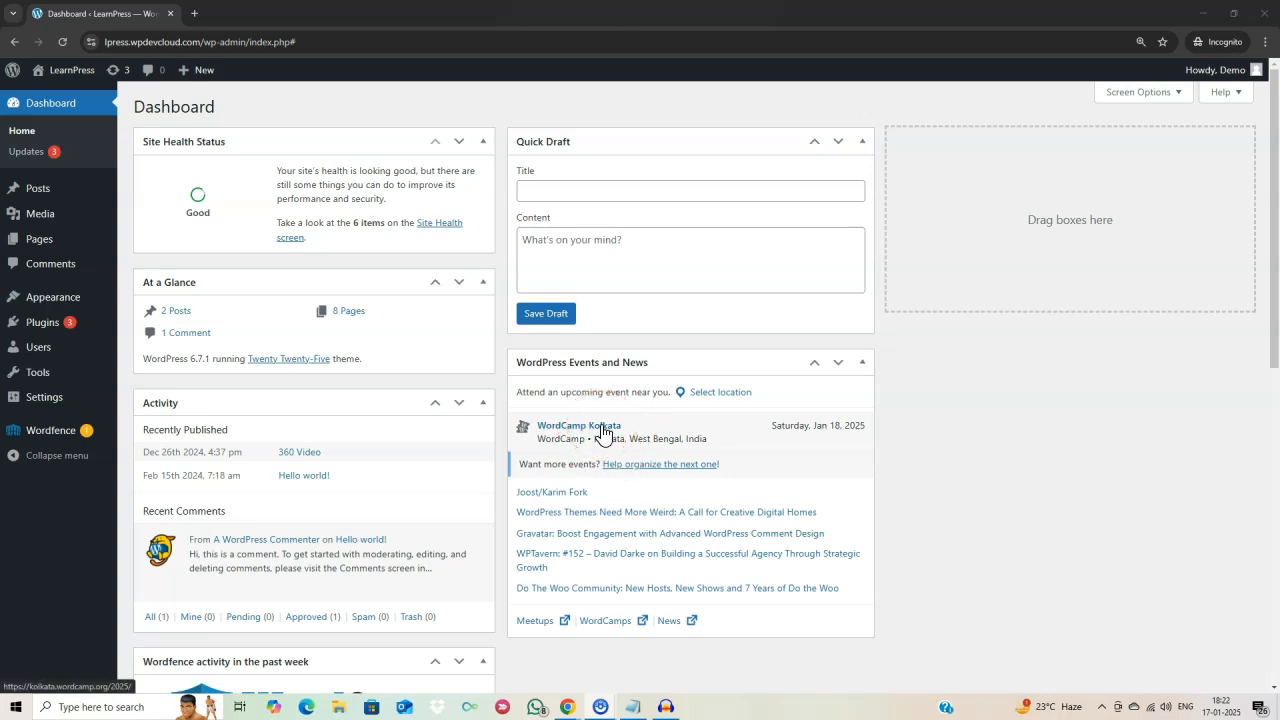
click(604, 427)
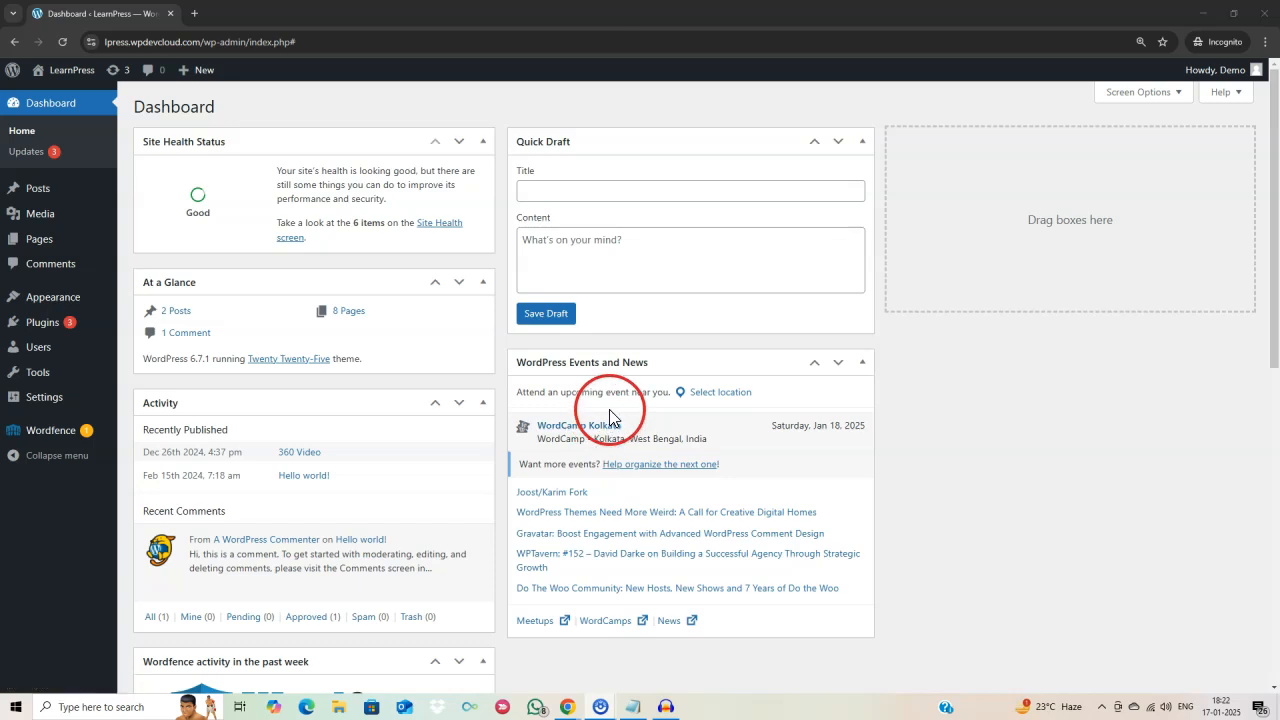